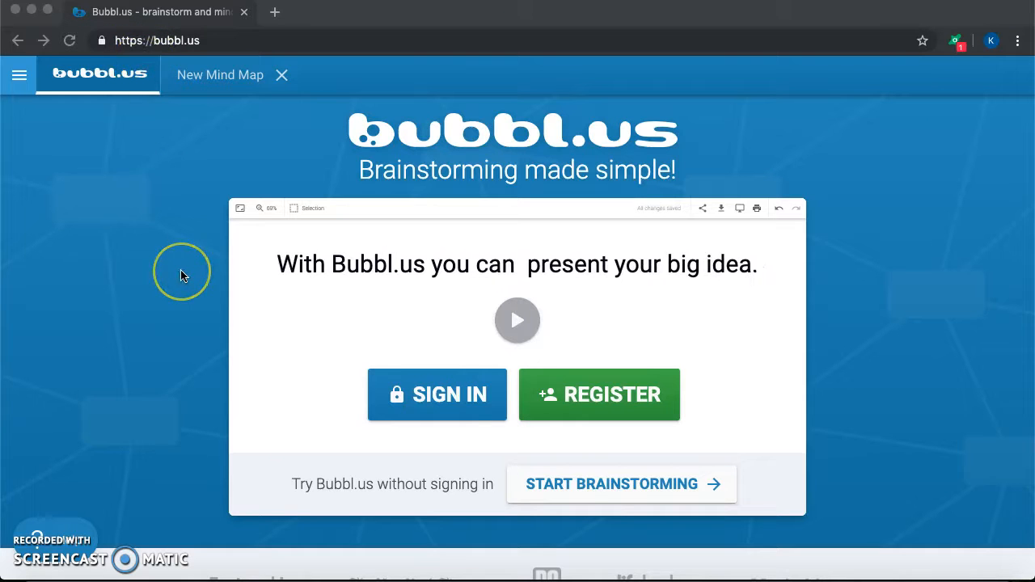
Look over the homepage and its sample mind map, and open the New Mind Map document
{"action": "scroll", "coordinate": [181, 275], "scroll_direction": "down", "scroll_amount": 5}
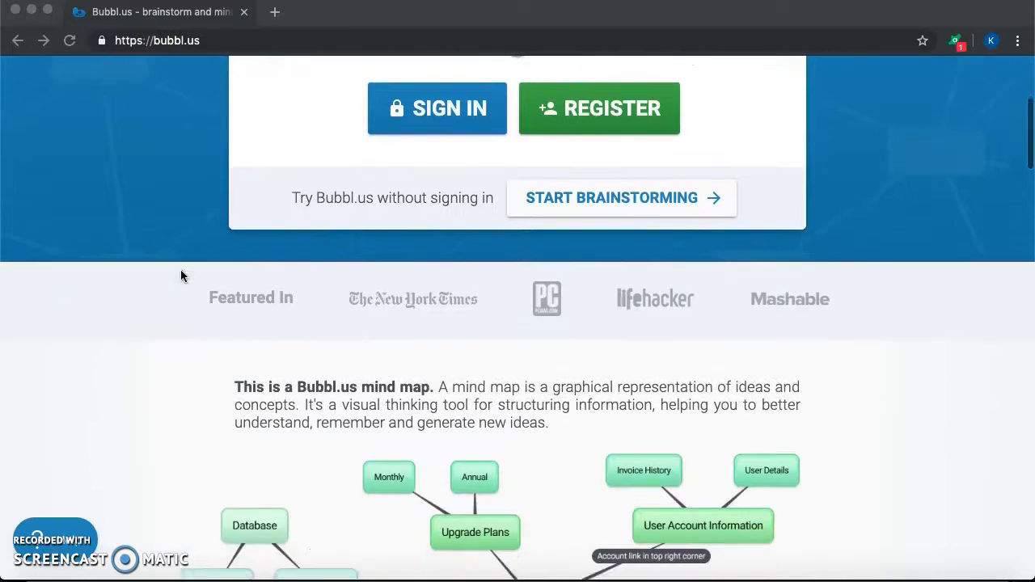
{"action": "scroll", "coordinate": [181, 276], "scroll_direction": "down", "scroll_amount": 5}
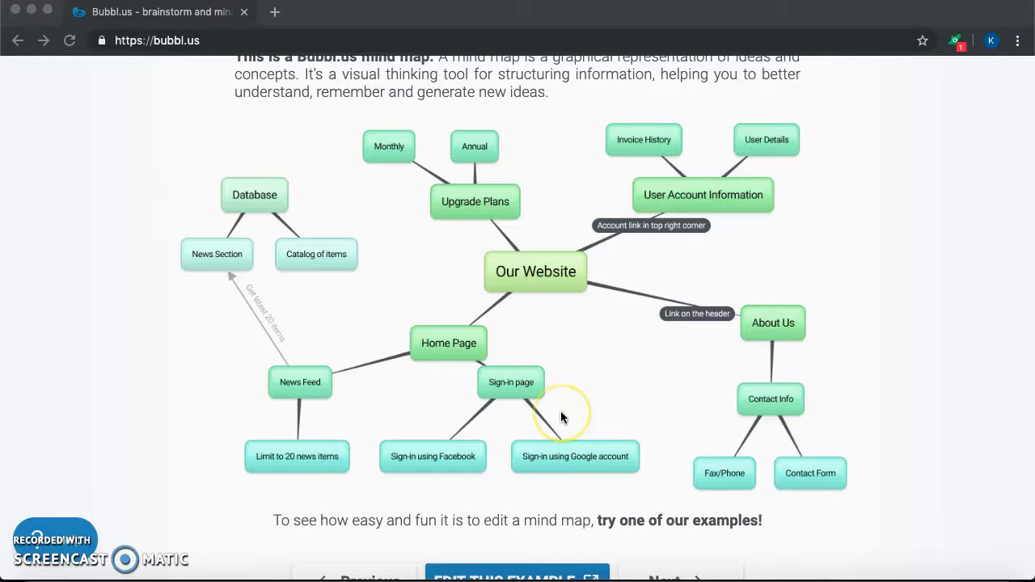
{"action": "scroll", "coordinate": [562, 416], "scroll_direction": "up", "scroll_amount": 5}
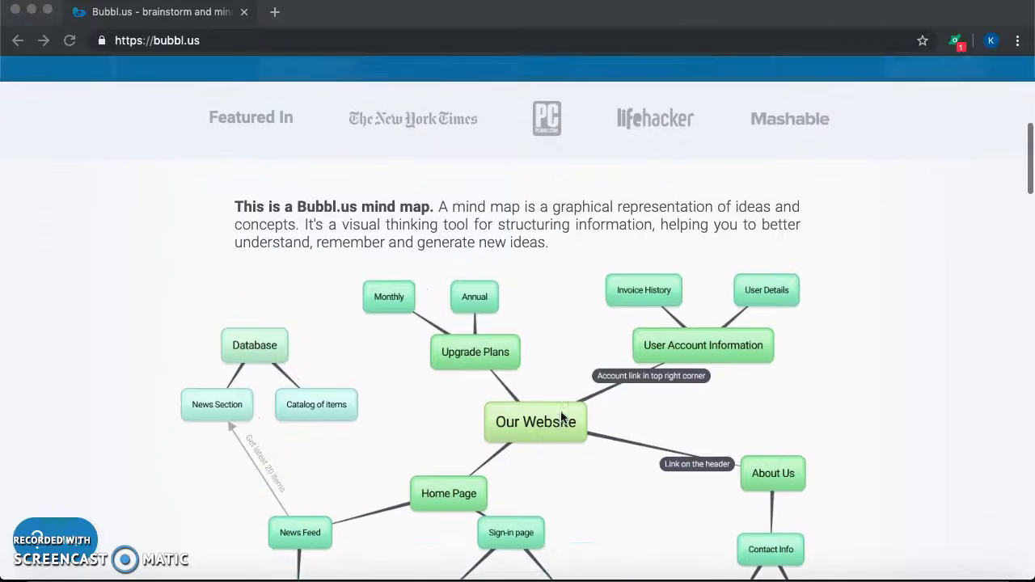
{"action": "scroll", "coordinate": [560, 411], "scroll_direction": "up", "scroll_amount": 8}
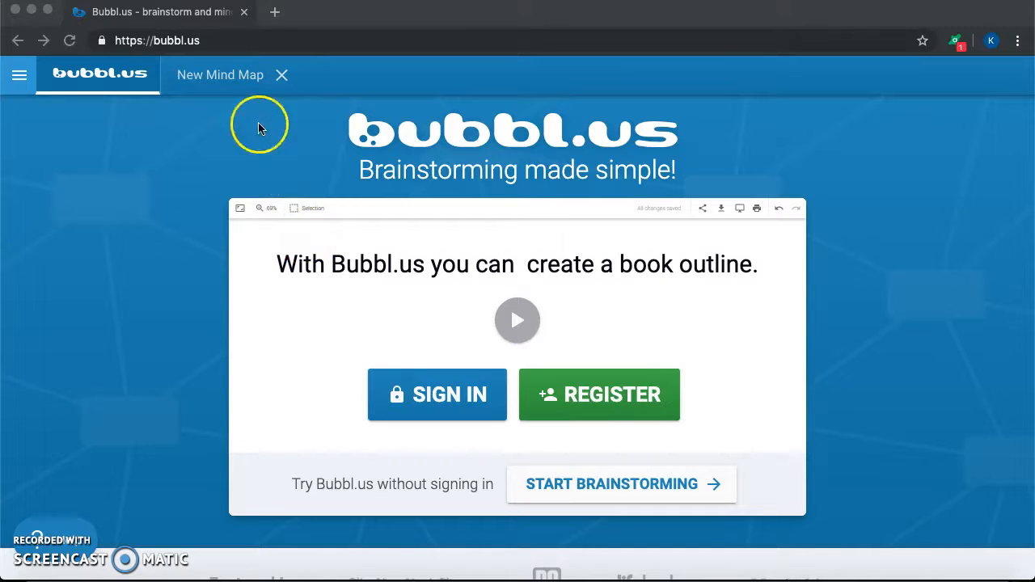
{"action": "left_click", "coordinate": [229, 78]}
{"action": "left_click", "coordinate": [225, 80]}
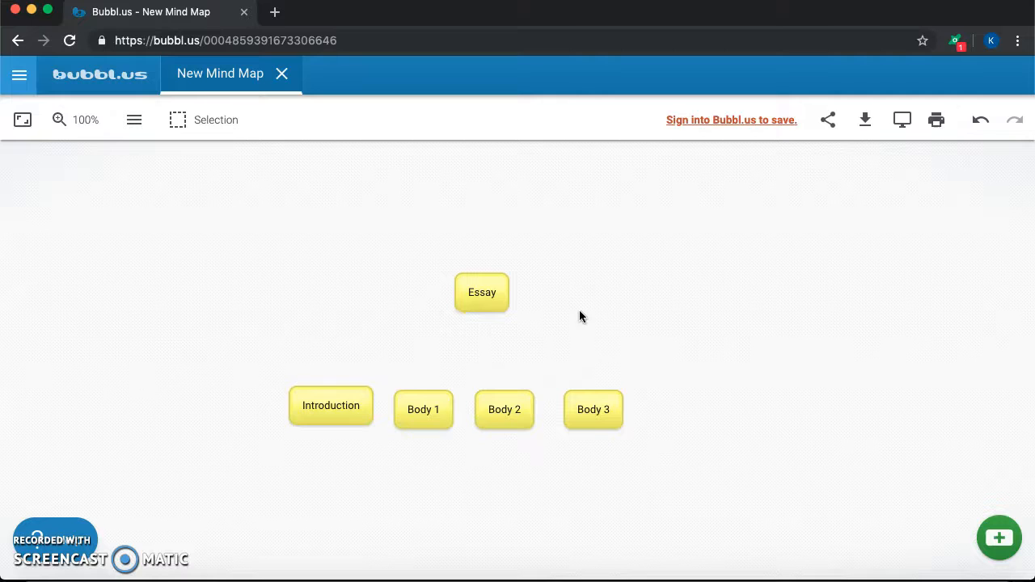
Add a new bubble labelled "Conclusion" to the essay mind map
{"action": "scroll", "coordinate": [493, 353], "scroll_direction": "down", "scroll_amount": 1}
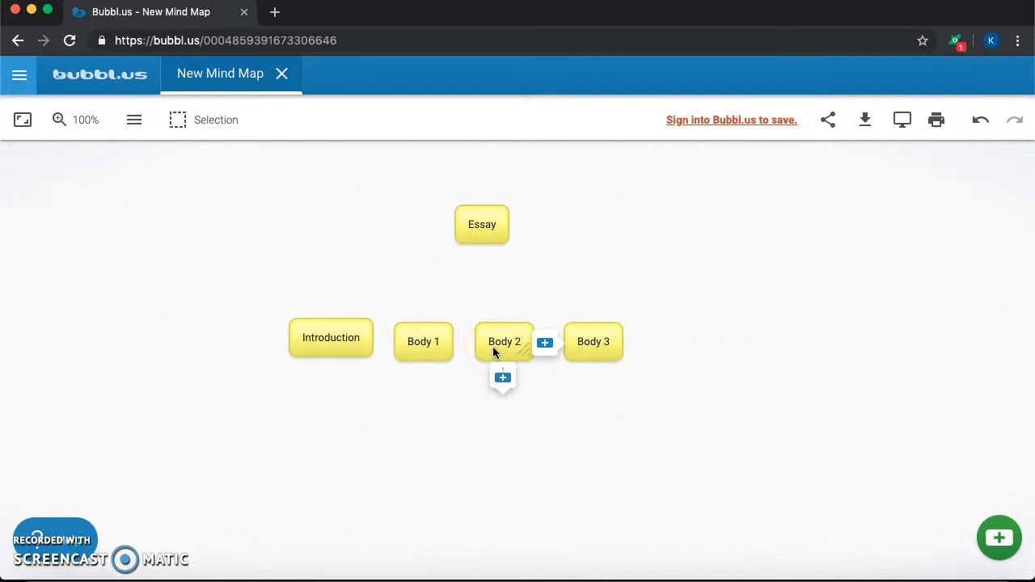
{"action": "left_click", "coordinate": [654, 339]}
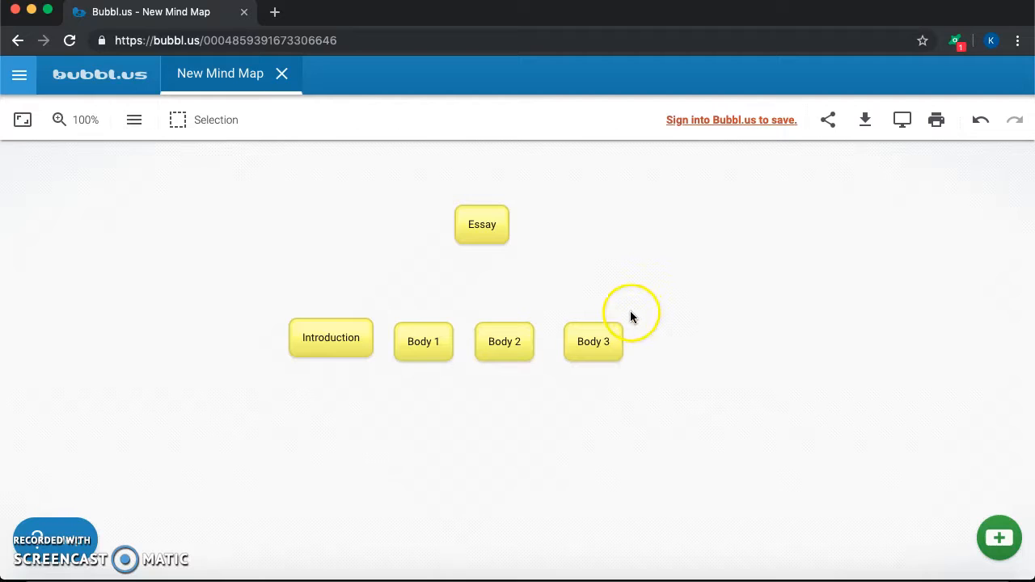
{"action": "left_click", "coordinate": [1003, 538]}
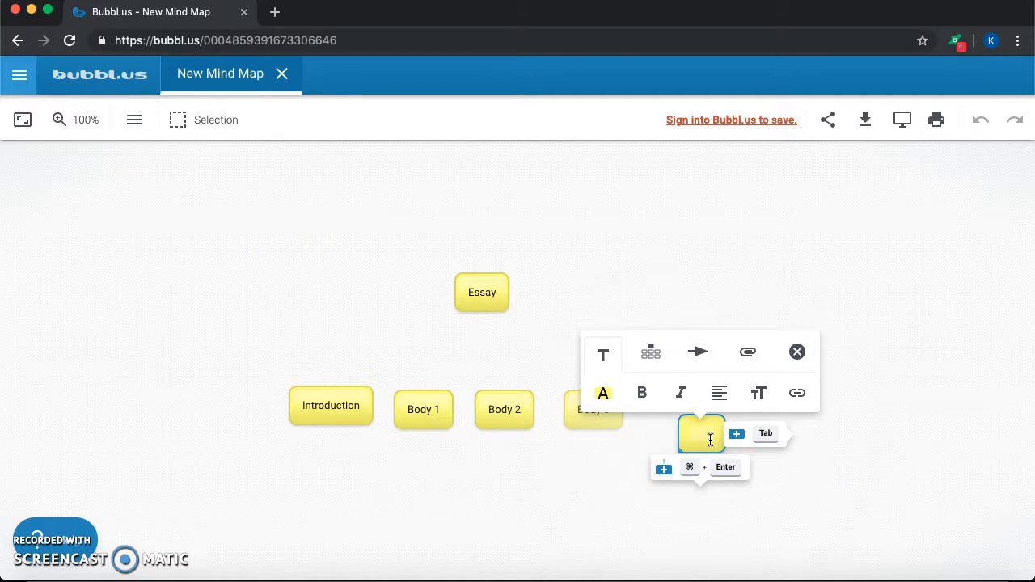
{"action": "type", "text": "Conclusion"}
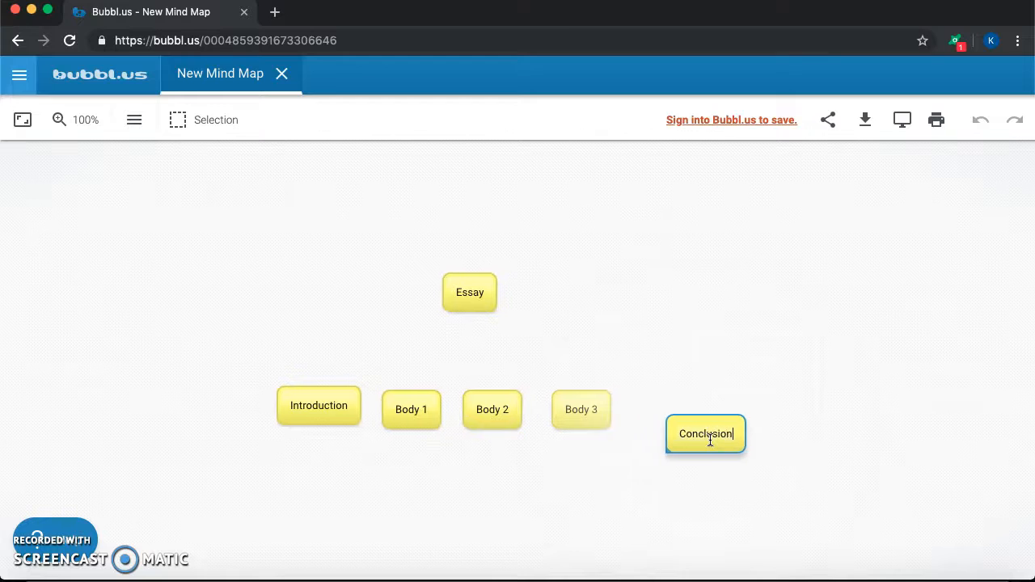
{"action": "left_click", "coordinate": [860, 479]}
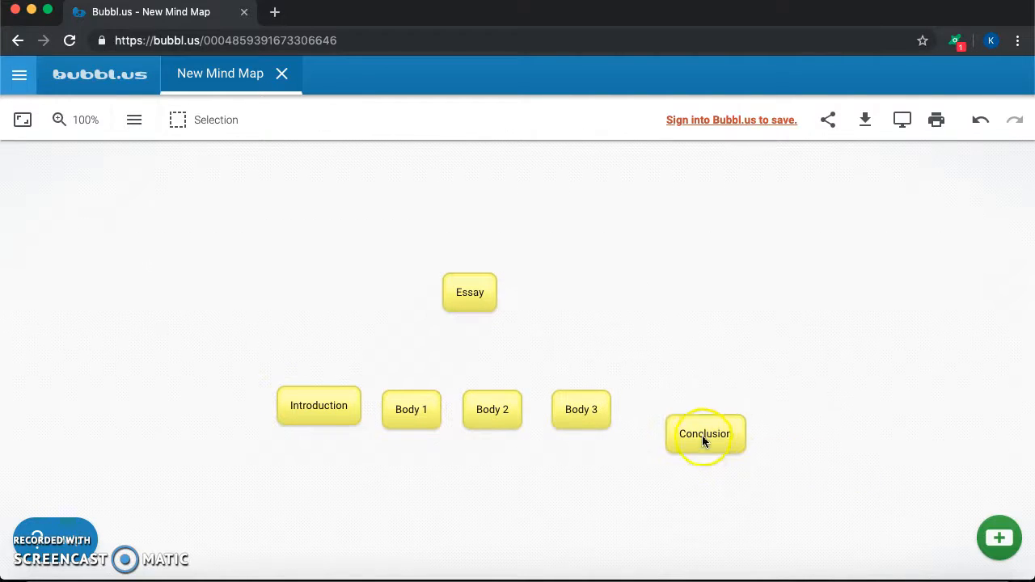
Align the Conclusion bubble with the row of body bubbles and centre the Essay bubble above Body 2
{"action": "mouse_move", "coordinate": [708, 431]}
{"action": "left_click_drag", "start_coordinate": [708, 431], "coordinate": [690, 405]}
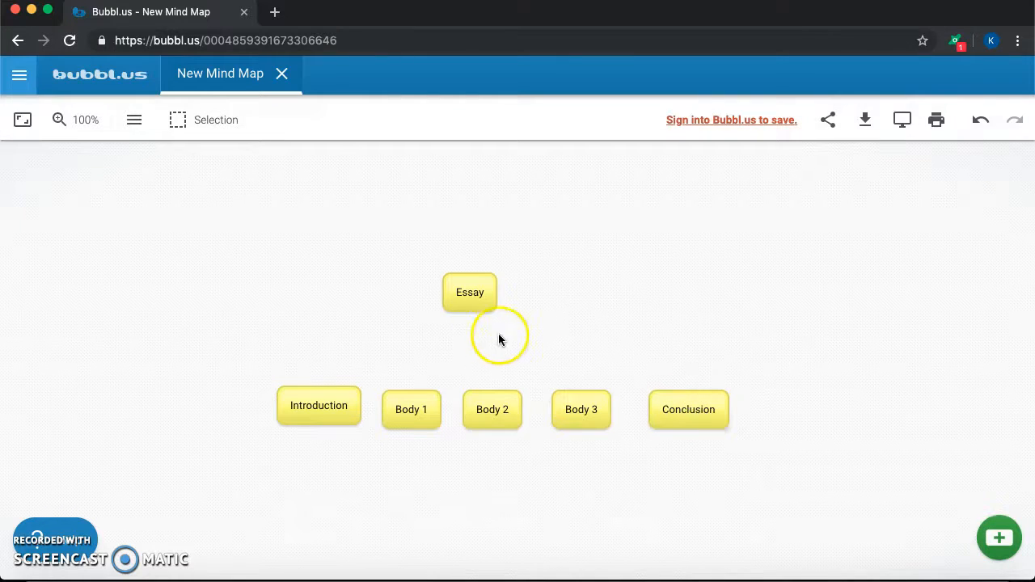
{"action": "mouse_move", "coordinate": [475, 296]}
{"action": "left_click_drag", "start_coordinate": [465, 283], "coordinate": [486, 277]}
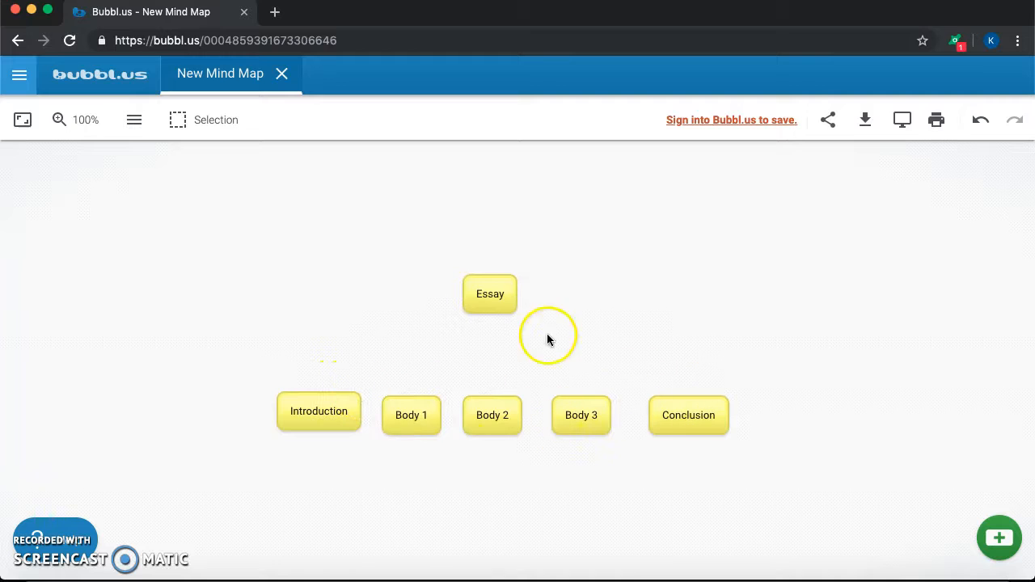
Create an arrow from the Essay bubble to the Introduction bubble
{"action": "left_click", "coordinate": [496, 326]}
{"action": "left_click", "coordinate": [492, 292]}
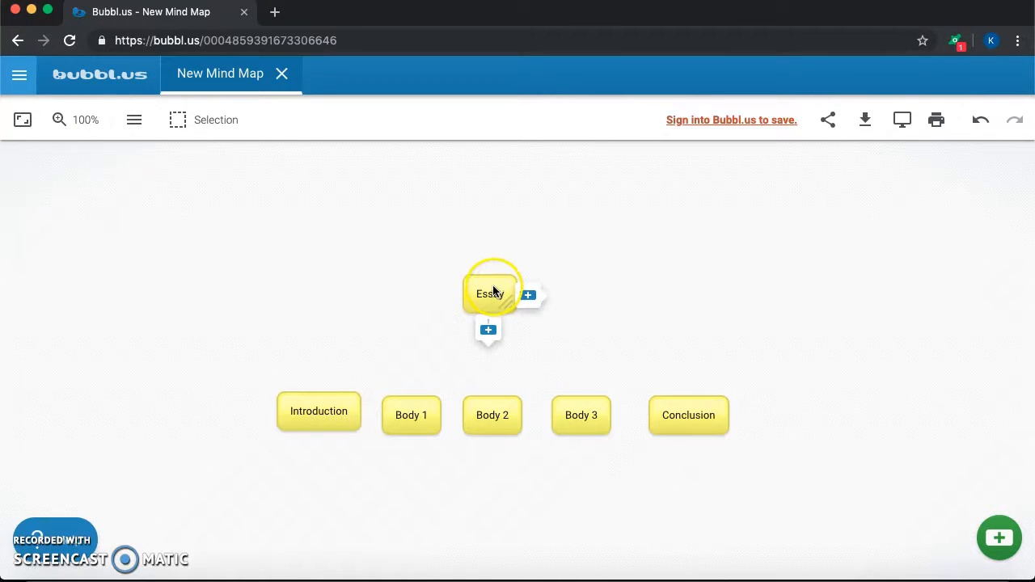
{"action": "left_click", "coordinate": [493, 289]}
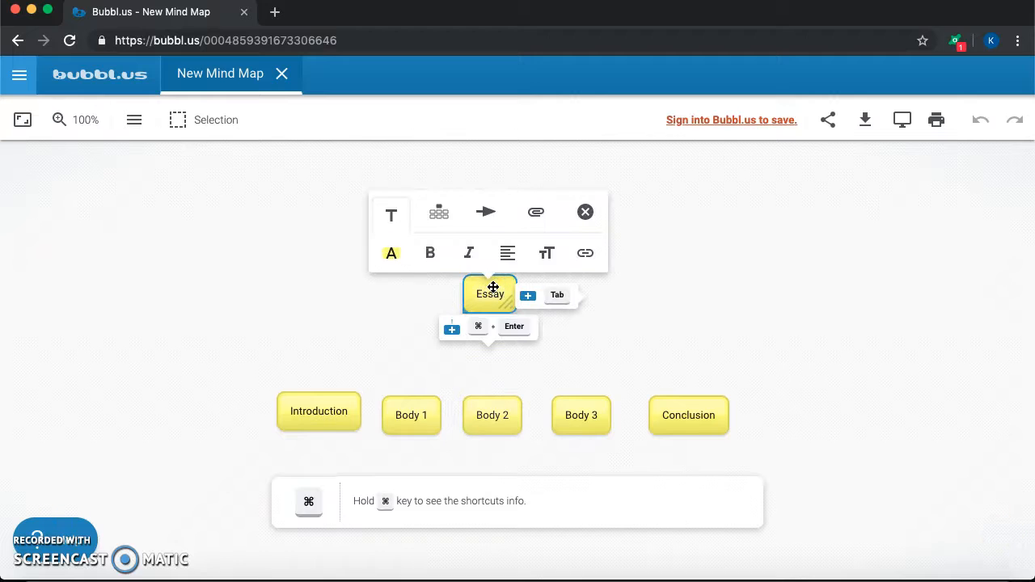
{"action": "left_click", "coordinate": [487, 212]}
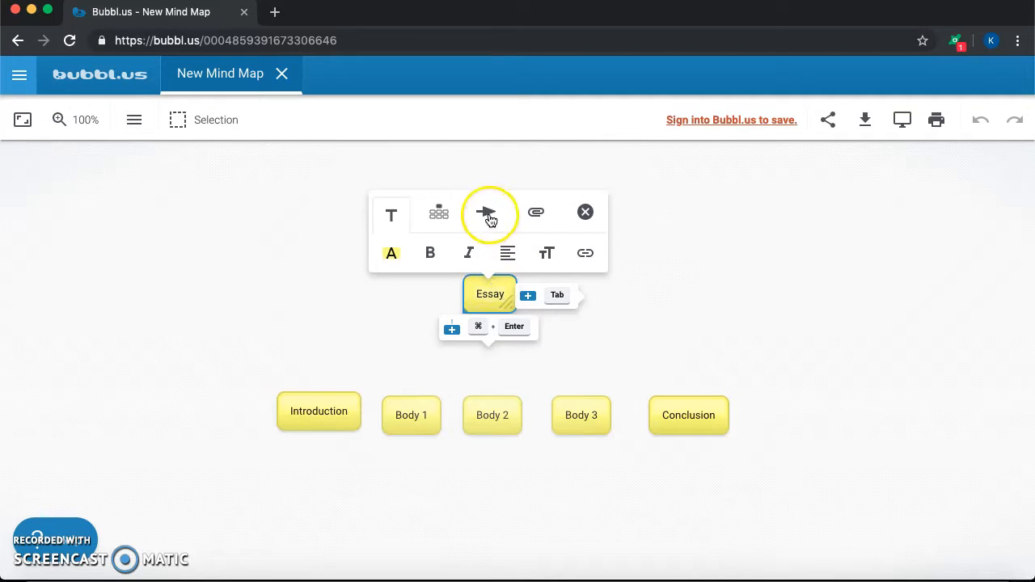
{"action": "left_click", "coordinate": [488, 213]}
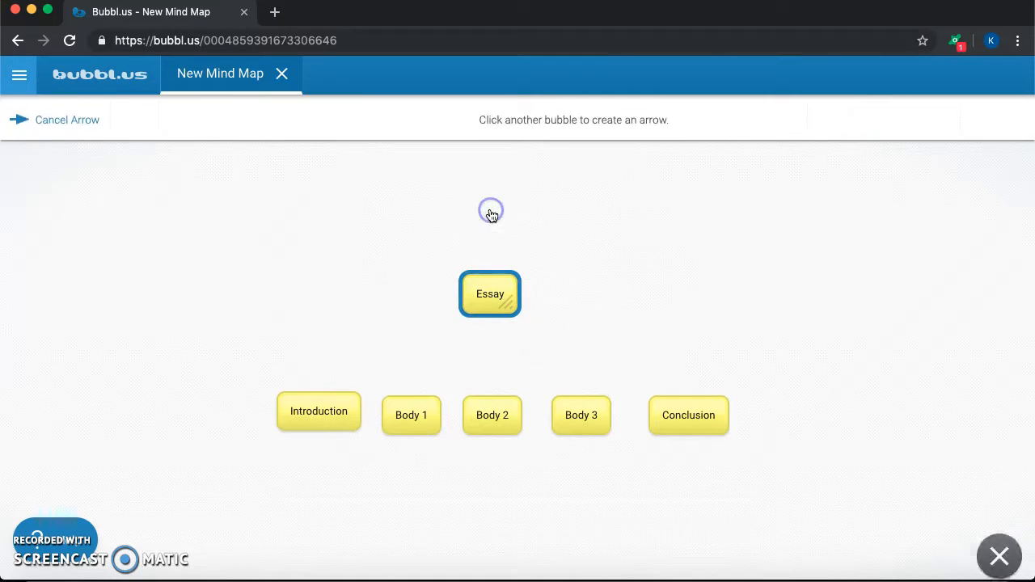
{"action": "left_click", "coordinate": [340, 412]}
Create arrows from the Essay bubble to the Body 1 and Body 2 bubbles
{"action": "left_click", "coordinate": [483, 297]}
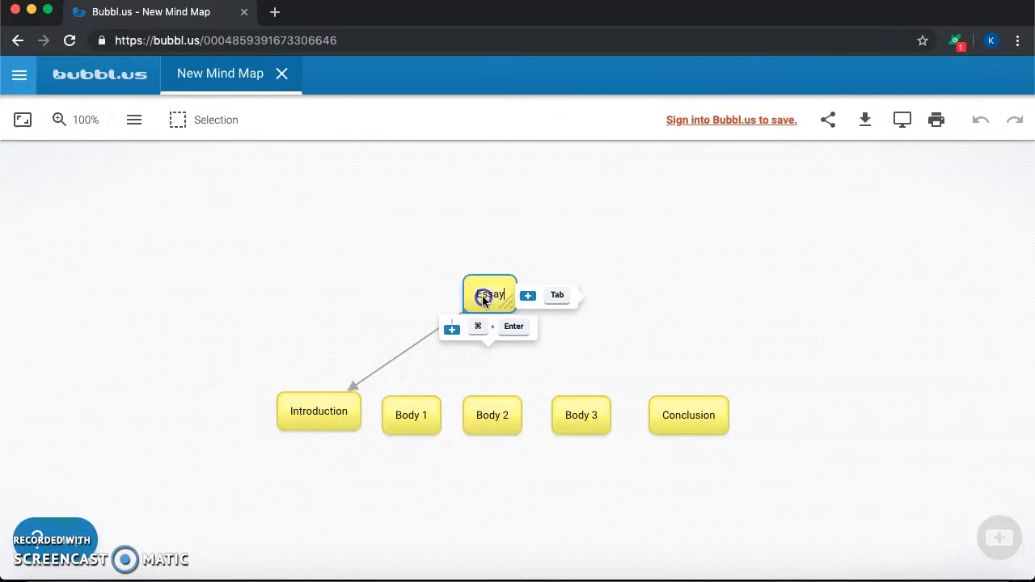
{"action": "left_click", "coordinate": [485, 212]}
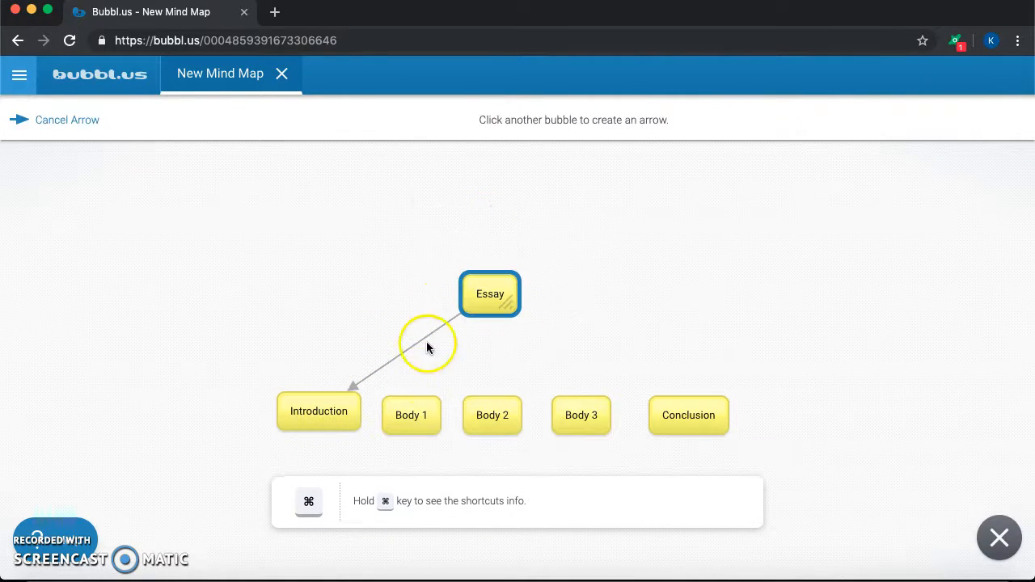
{"action": "left_click", "coordinate": [411, 415]}
{"action": "left_click", "coordinate": [480, 294]}
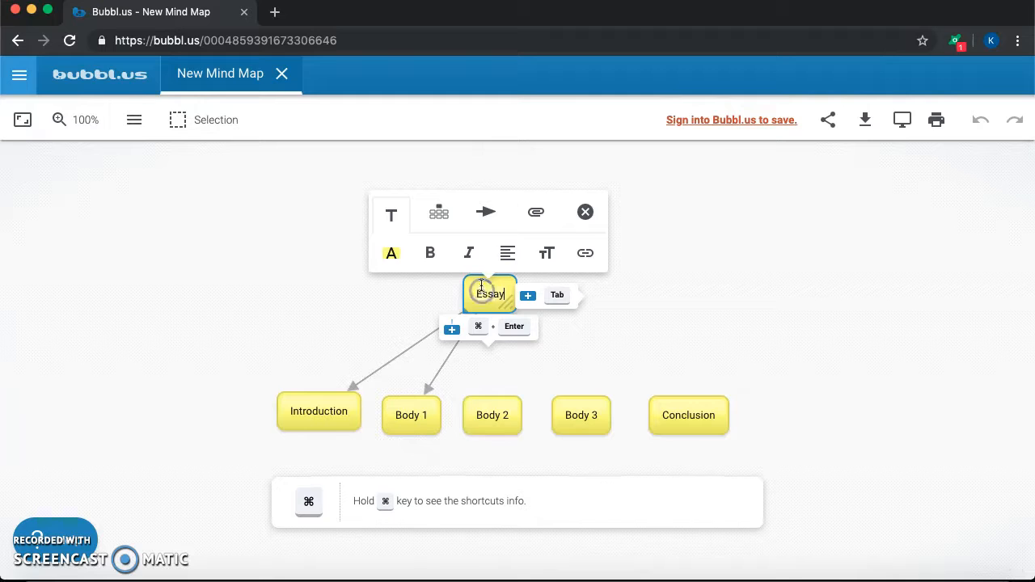
{"action": "left_click", "coordinate": [485, 212]}
{"action": "left_click", "coordinate": [502, 415]}
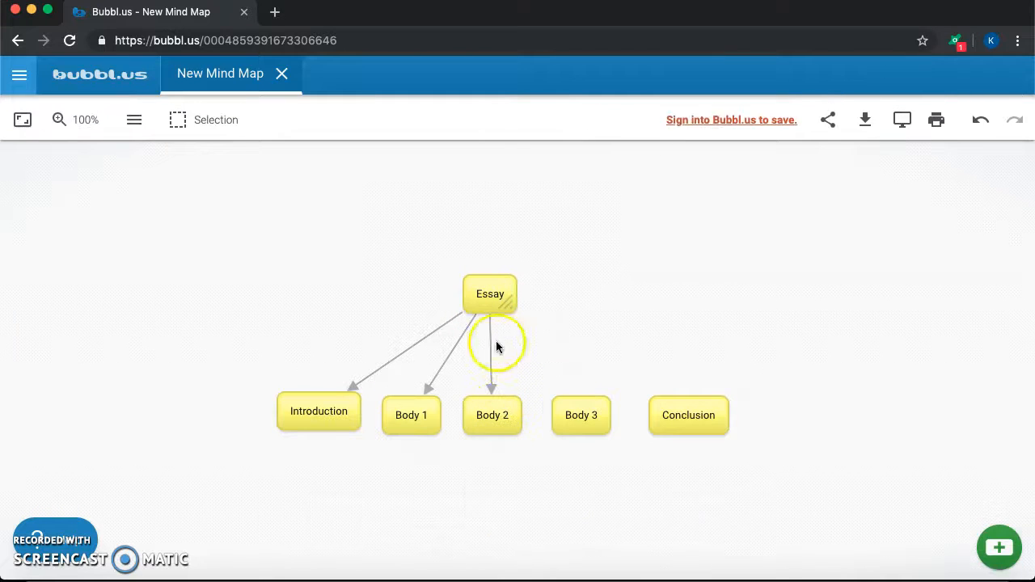
Create arrows from the Essay bubble to the Body 3 and Conclusion bubbles
{"action": "left_click", "coordinate": [489, 294]}
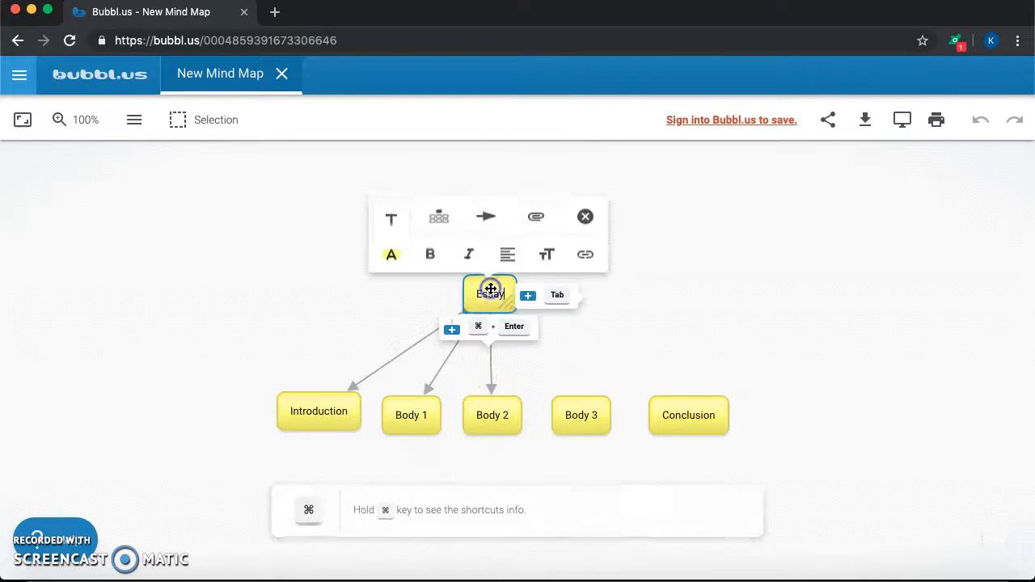
{"action": "left_click", "coordinate": [487, 212]}
{"action": "left_click", "coordinate": [579, 408]}
{"action": "left_click", "coordinate": [496, 294]}
{"action": "left_click", "coordinate": [486, 212]}
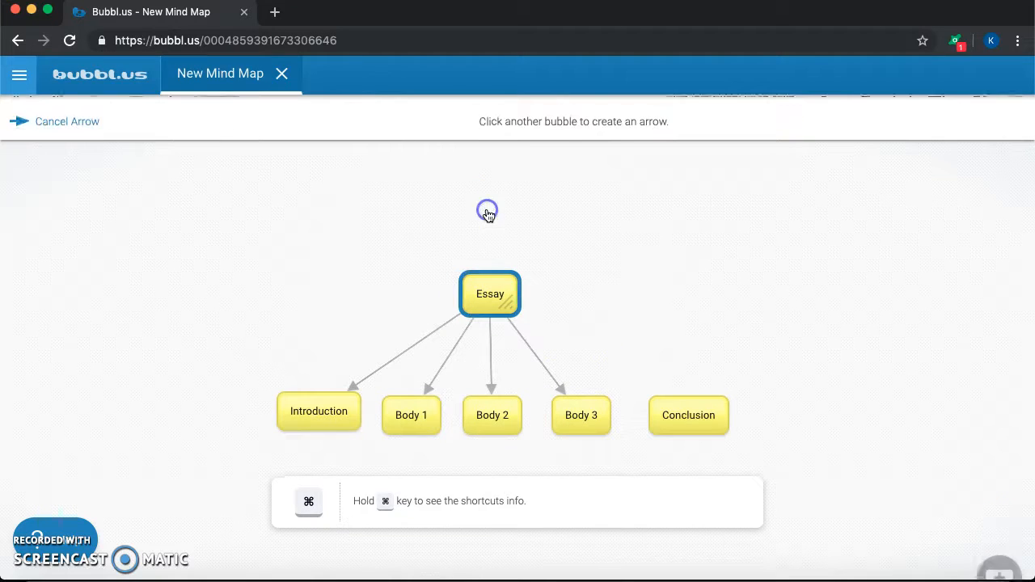
{"action": "left_click", "coordinate": [679, 411]}
Set the bubble color of the Introduction bubble to bright green
{"action": "scroll", "coordinate": [653, 307], "scroll_direction": "down", "scroll_amount": 2}
{"action": "scroll", "coordinate": [647, 264], "scroll_direction": "down", "scroll_amount": 1}
{"action": "scroll", "coordinate": [538, 345], "scroll_direction": "up", "scroll_amount": 1}
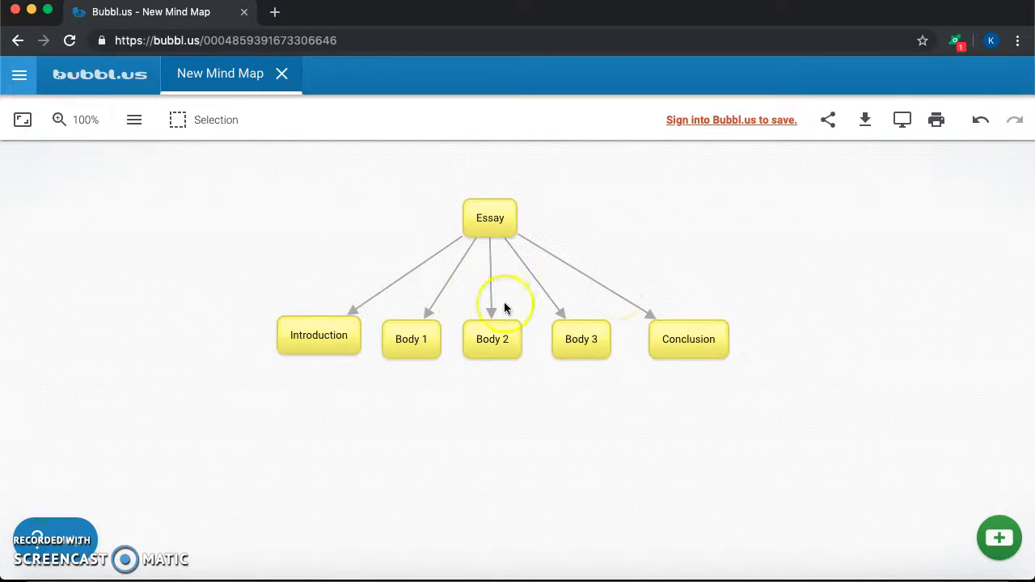
{"action": "mouse_move", "coordinate": [356, 335]}
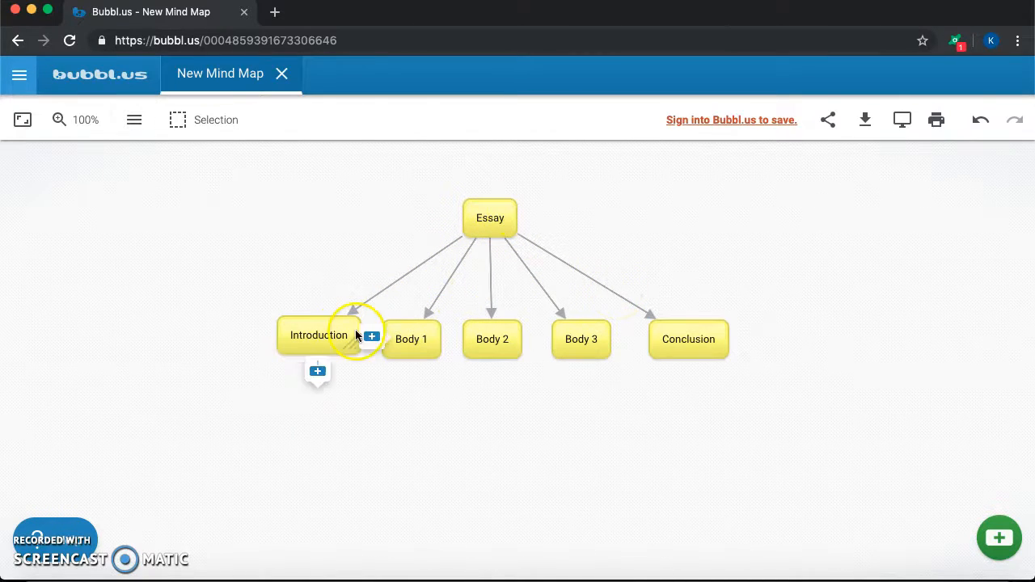
{"action": "left_click", "coordinate": [287, 330]}
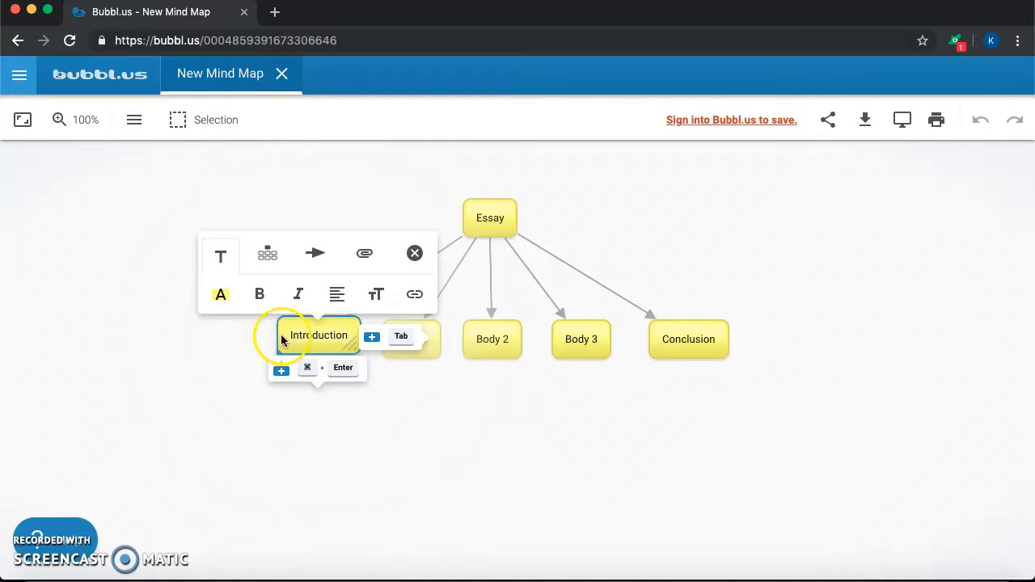
{"action": "left_click", "coordinate": [223, 297]}
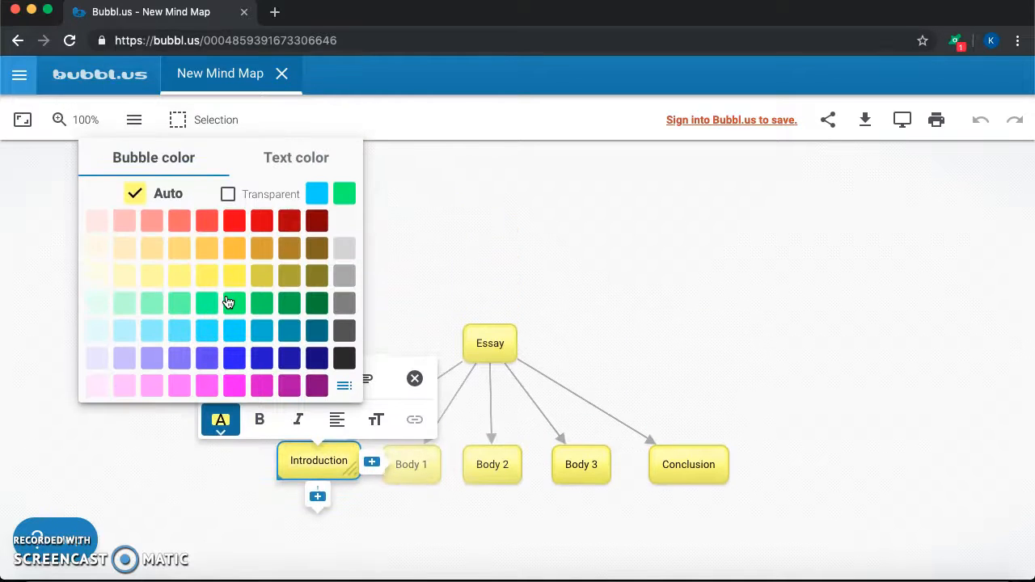
{"action": "left_click", "coordinate": [234, 305]}
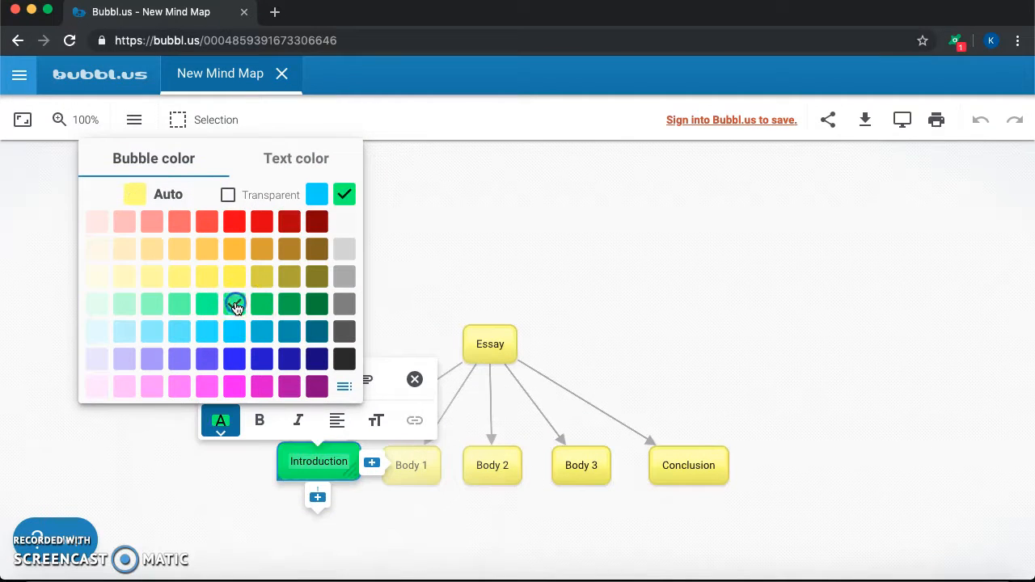
{"action": "left_click", "coordinate": [439, 282]}
Set the Body 1 bubble's color to the same bright green as the Introduction bubble
{"action": "left_click", "coordinate": [414, 369]}
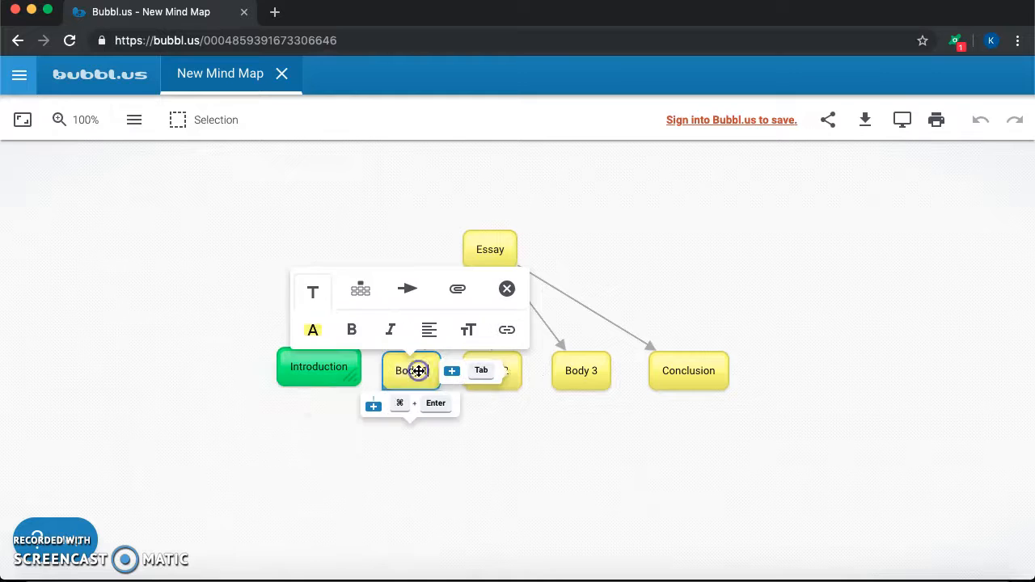
{"action": "left_click", "coordinate": [313, 329]}
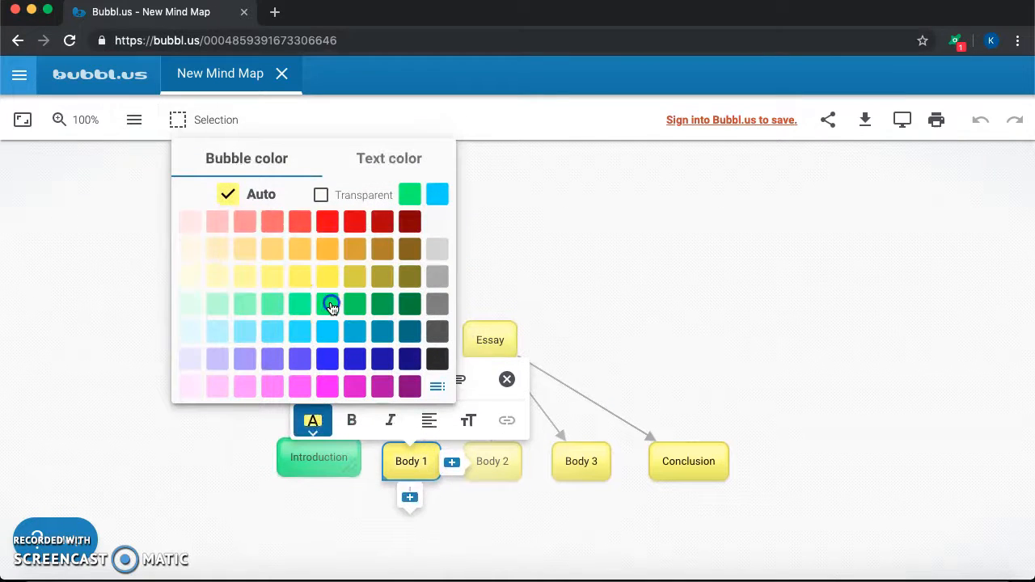
{"action": "left_click", "coordinate": [332, 307]}
{"action": "left_click", "coordinate": [679, 409]}
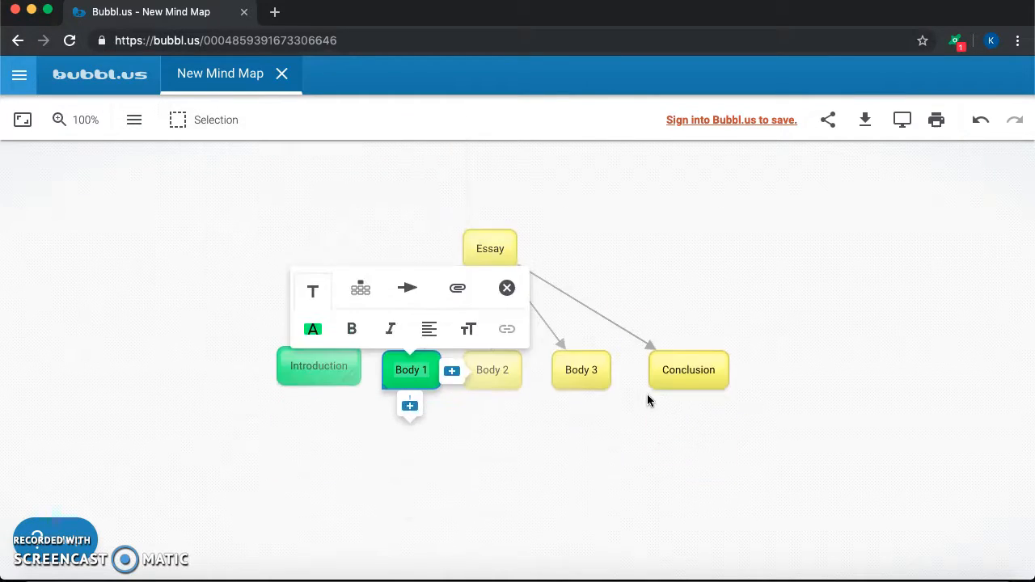
Set the Body 2 bubble's color to the same bright green as Body 1
{"action": "left_click", "coordinate": [508, 367]}
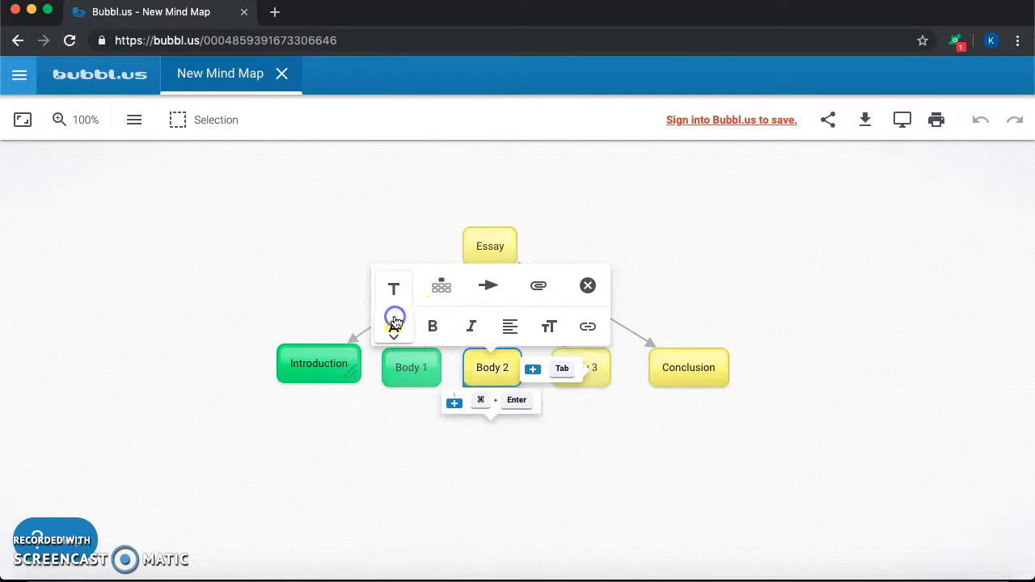
{"action": "left_click", "coordinate": [394, 322]}
{"action": "left_click", "coordinate": [417, 306]}
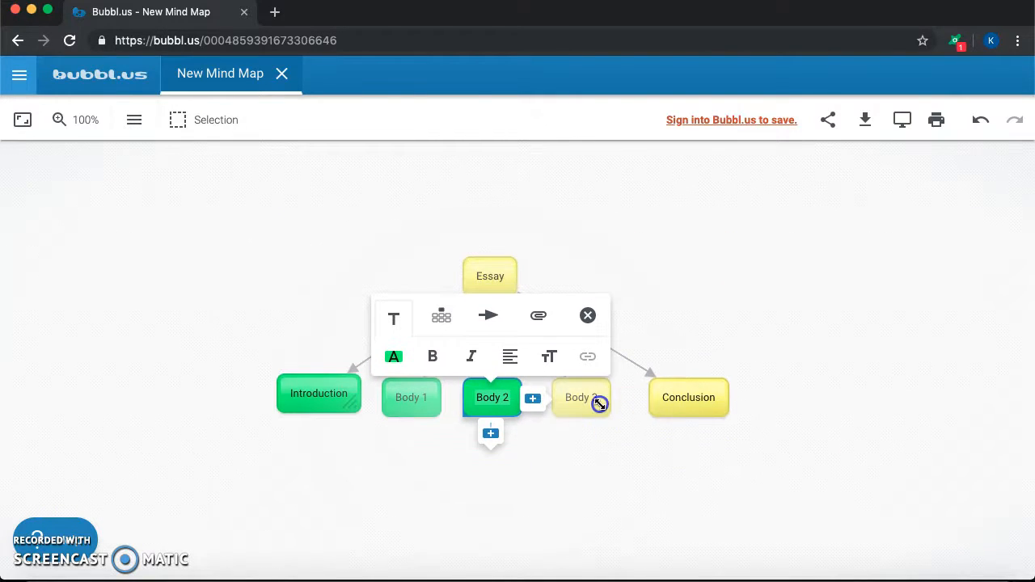
{"action": "left_click", "coordinate": [695, 319]}
Set the Body 3 bubble's color to the same bright green as Body 2
{"action": "left_click", "coordinate": [590, 397]}
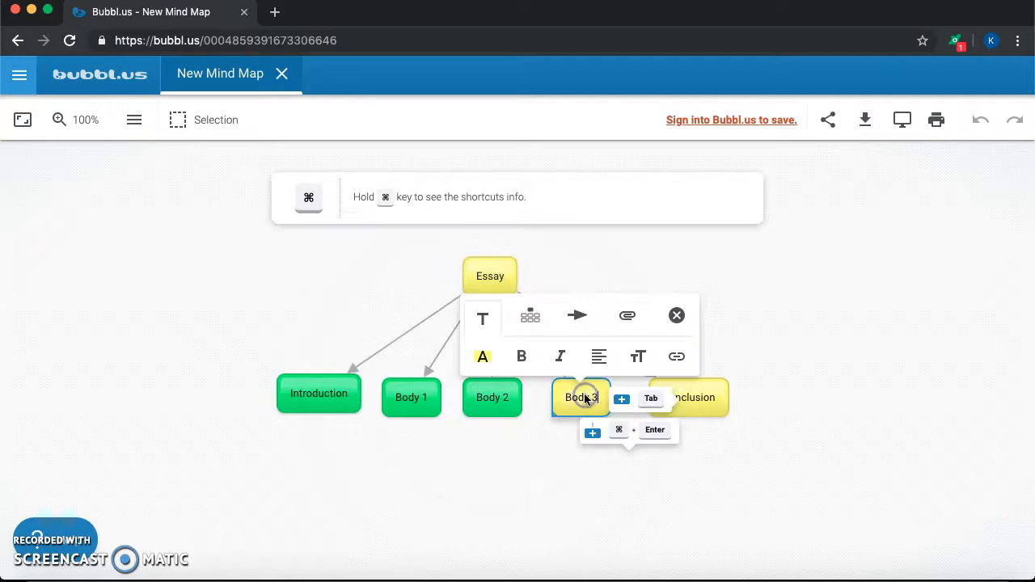
{"action": "left_click", "coordinate": [483, 355]}
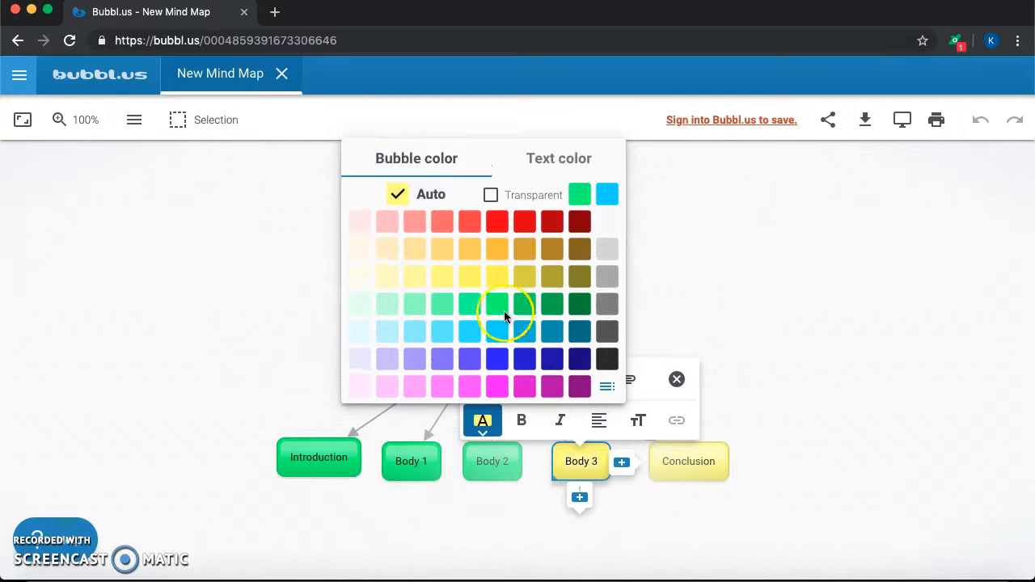
{"action": "left_click", "coordinate": [497, 303]}
{"action": "left_click", "coordinate": [788, 337]}
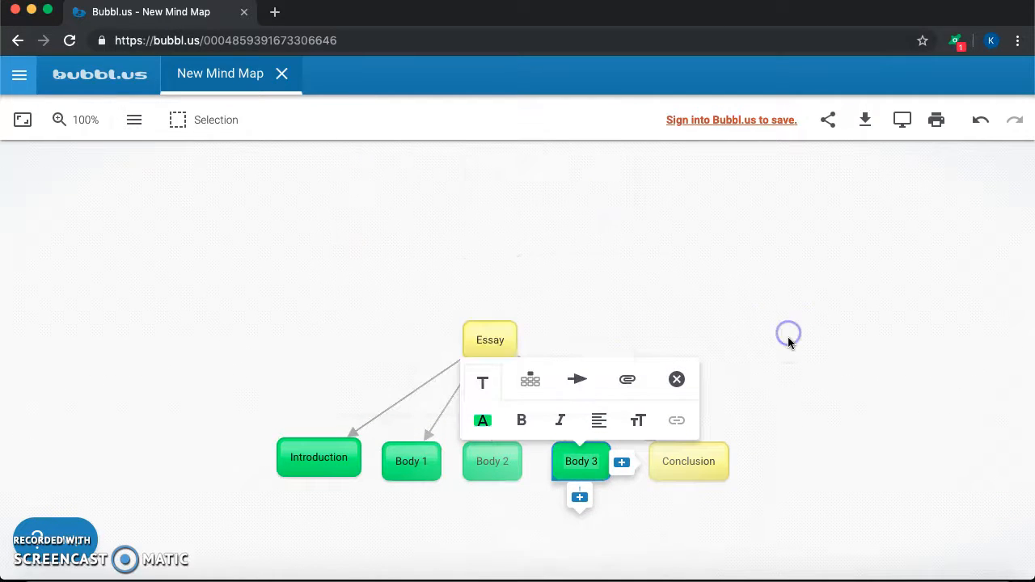
Set the Conclusion bubble's color to the same bright green as the Introduction and Body bubbles
{"action": "left_click", "coordinate": [708, 363]}
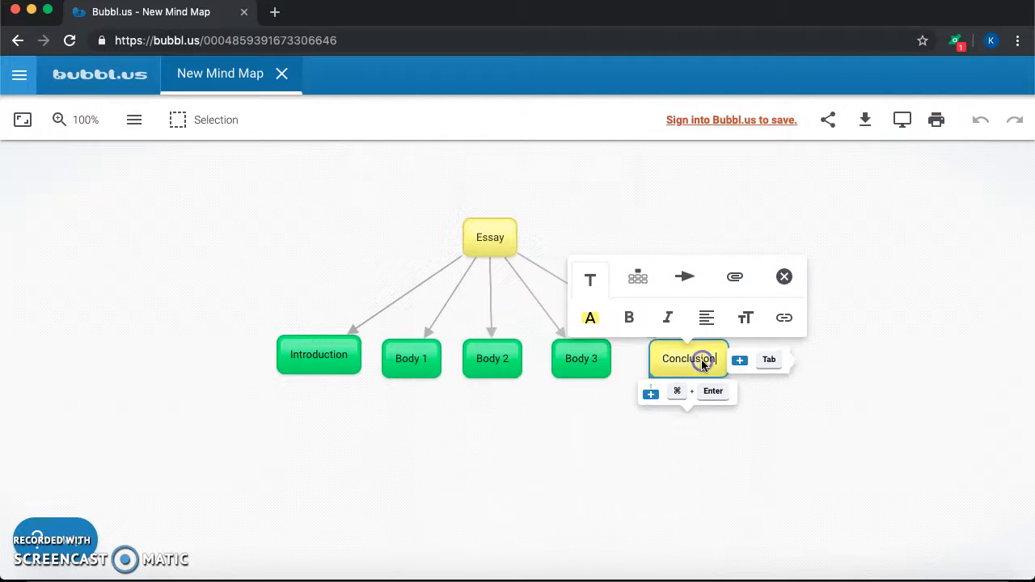
{"action": "left_click", "coordinate": [594, 316]}
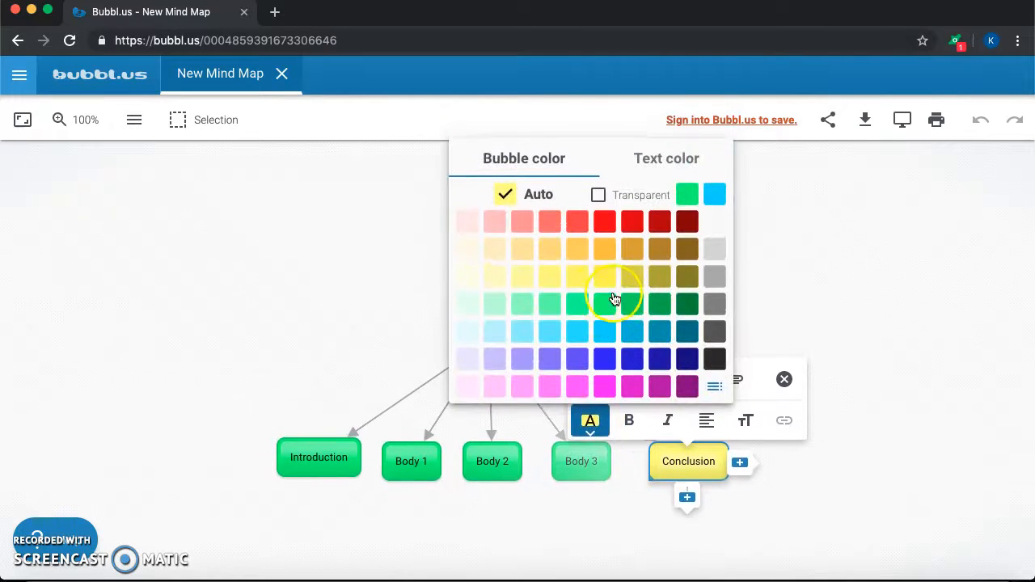
{"action": "left_click", "coordinate": [603, 300]}
{"action": "left_click", "coordinate": [875, 305]}
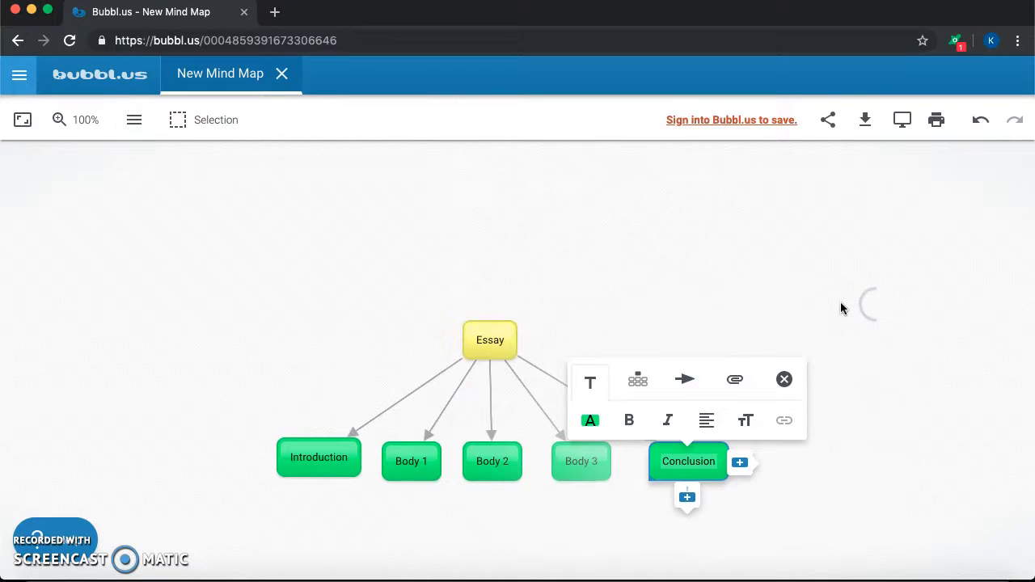
{"action": "left_click", "coordinate": [842, 212]}
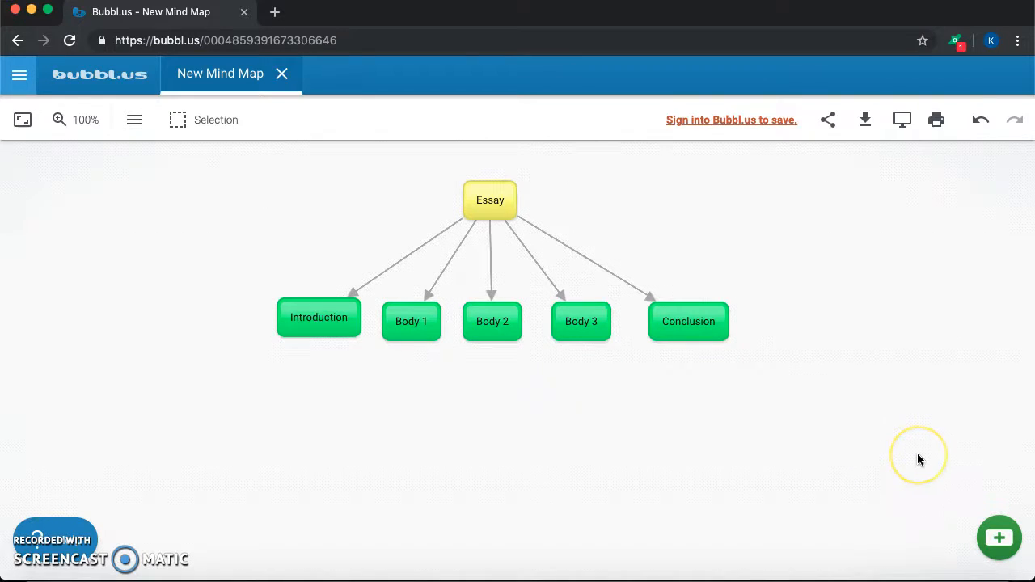
Add a new bubble below the Body bubbles and label it "Details"
{"action": "left_click", "coordinate": [999, 536]}
{"action": "left_click", "coordinate": [501, 364]}
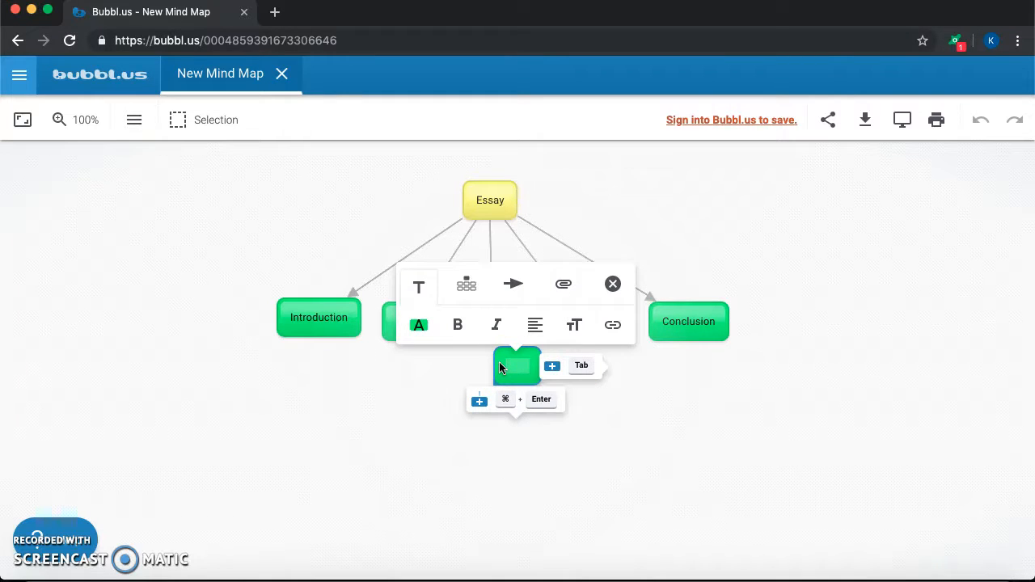
{"action": "type", "text": "Deta"}
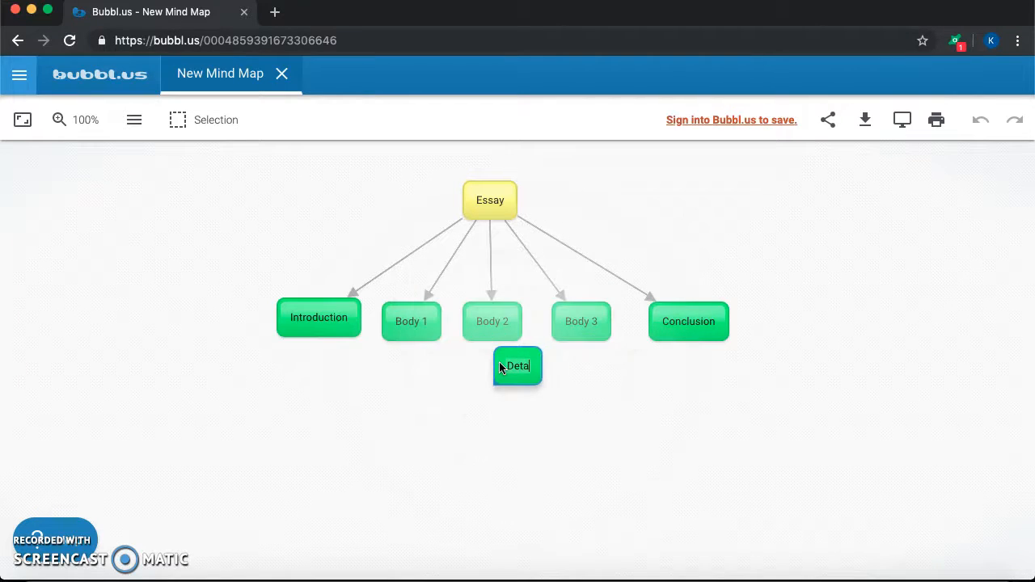
{"action": "type", "text": "ils"}
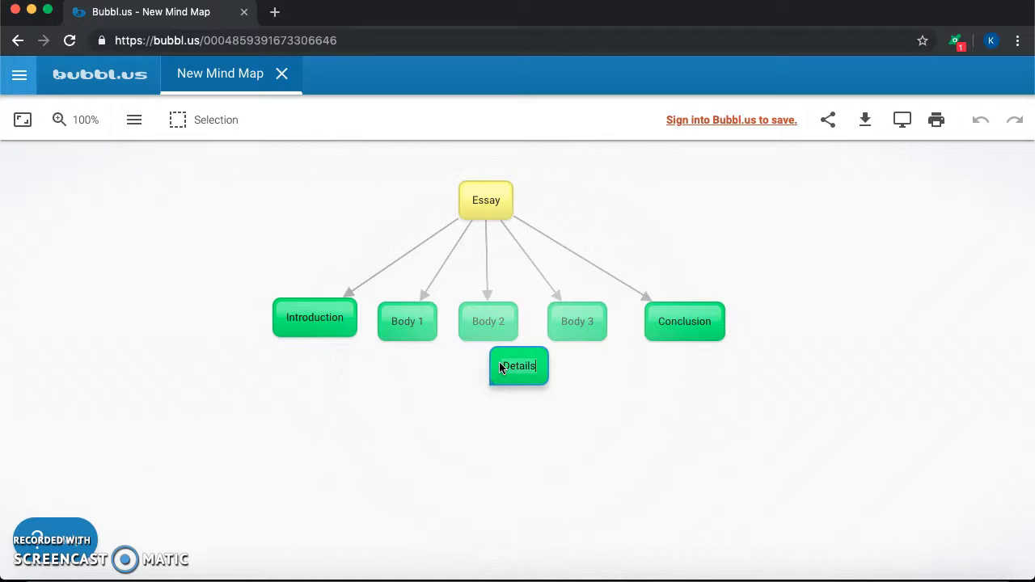
{"action": "left_click", "coordinate": [544, 431]}
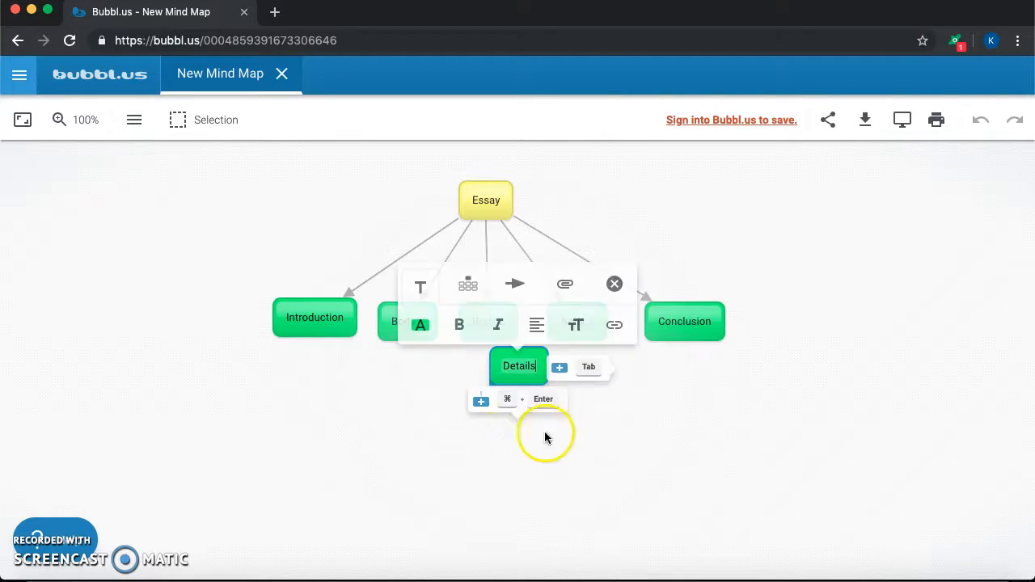
Set the bubble color of the Details bubble to bright sky blue
{"action": "left_click", "coordinate": [513, 365]}
{"action": "left_click", "coordinate": [417, 323]}
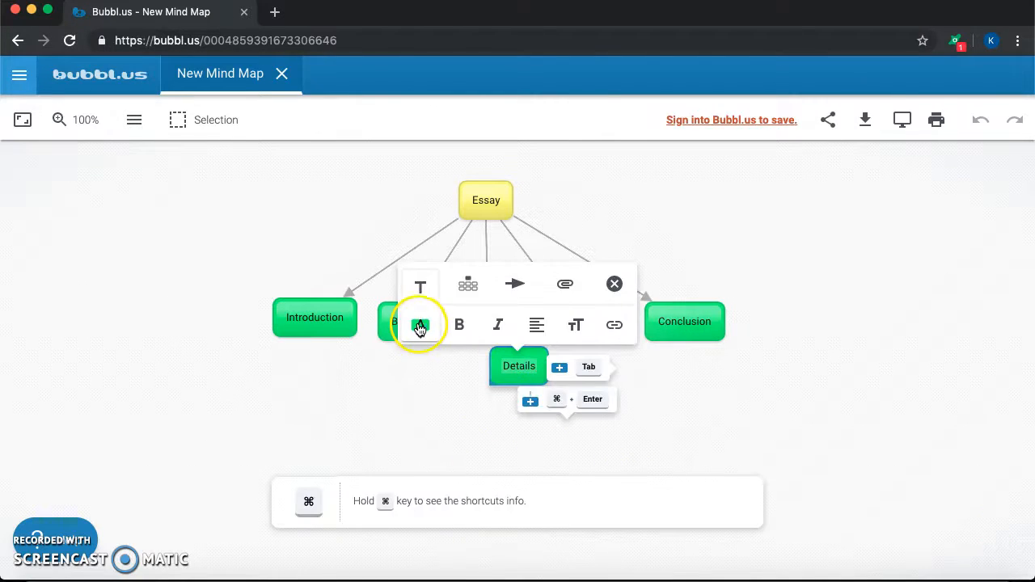
{"action": "left_click", "coordinate": [431, 329]}
{"action": "left_click", "coordinate": [682, 514]}
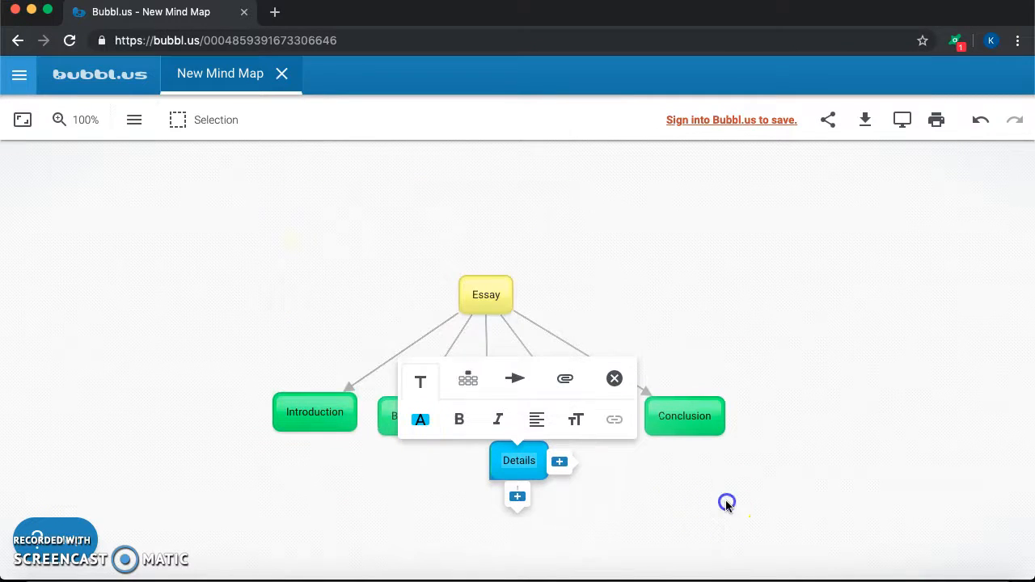
{"action": "left_click", "coordinate": [725, 500]}
Move the Details bubble directly beneath Body 3 and link it with an arrow from Body 3
{"action": "left_click_drag", "start_coordinate": [525, 330], "coordinate": [587, 375]}
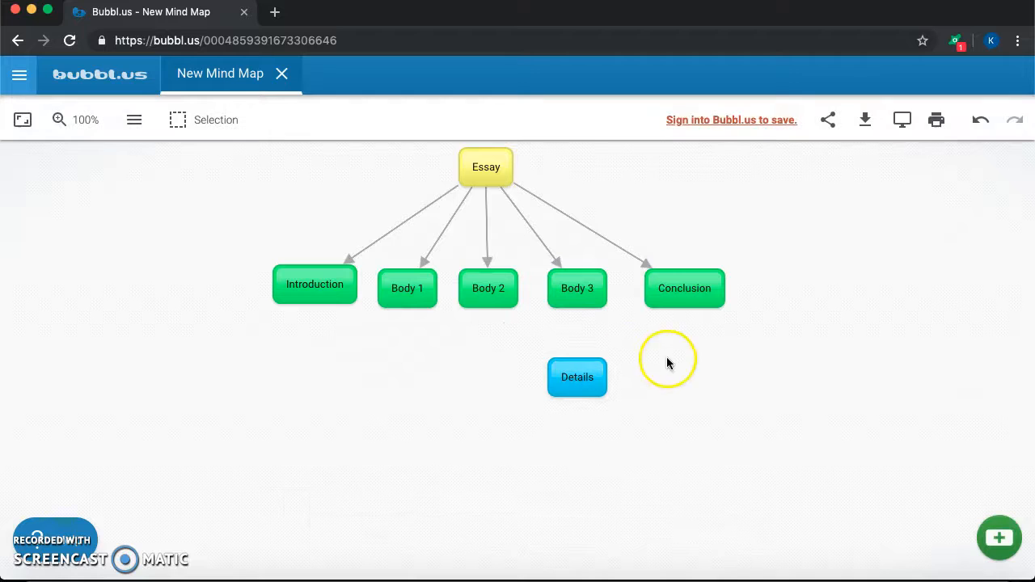
{"action": "left_click", "coordinate": [571, 300]}
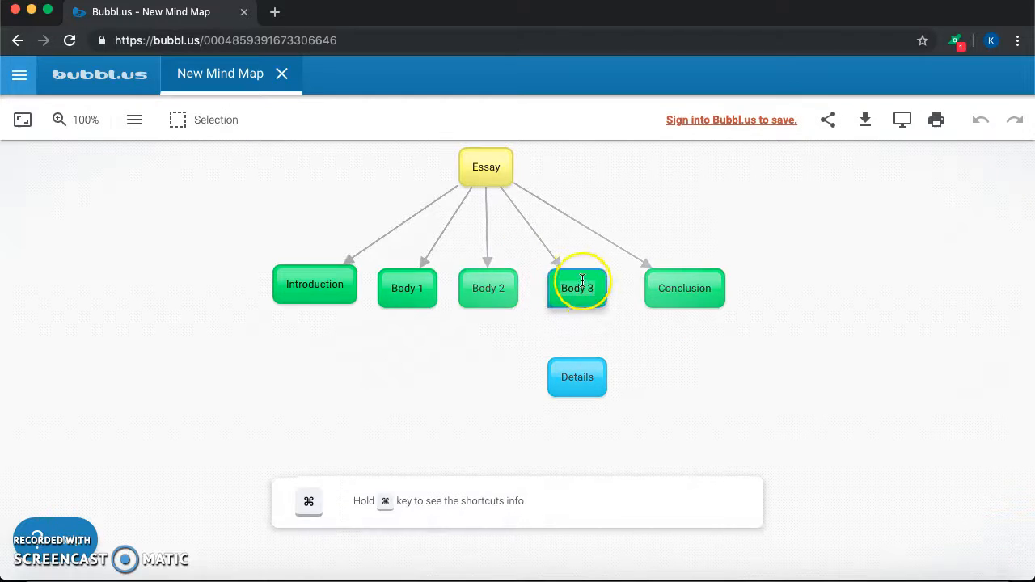
{"action": "left_click", "coordinate": [573, 207]}
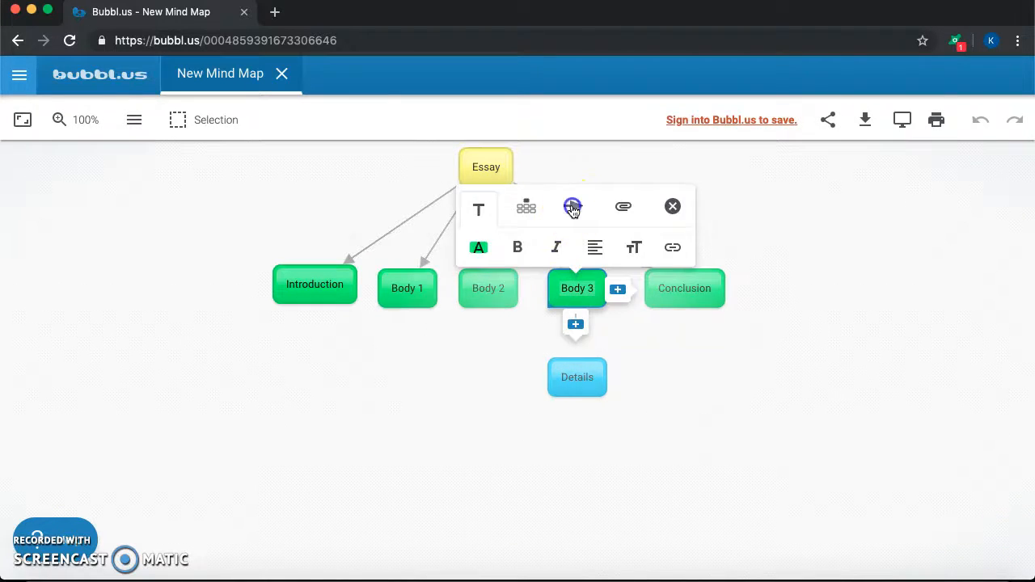
{"action": "left_click", "coordinate": [575, 374]}
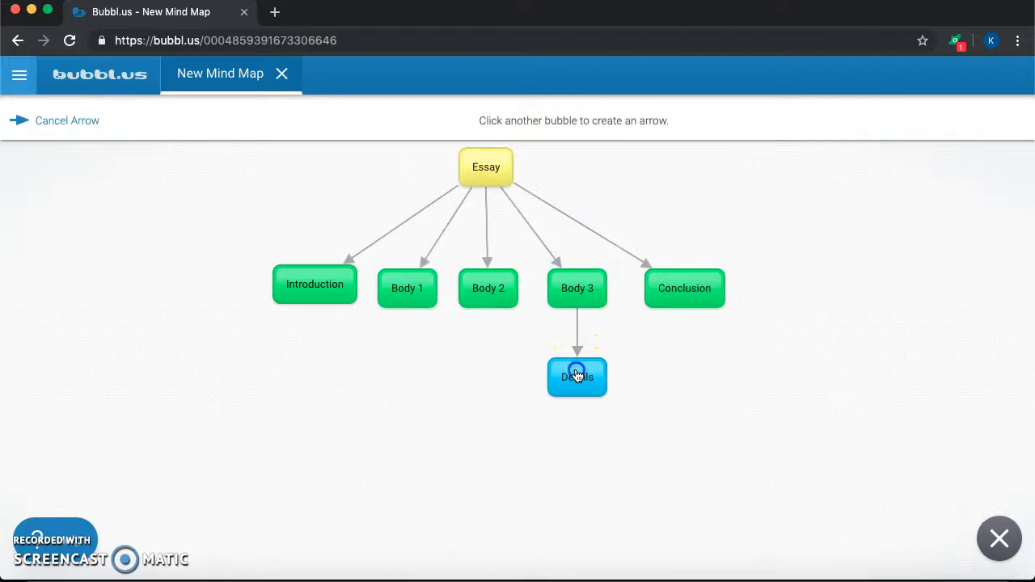
Add another new bubble and set its color to the same sky blue as the Details bubble
{"action": "scroll", "coordinate": [691, 415], "scroll_direction": "down", "scroll_amount": 1}
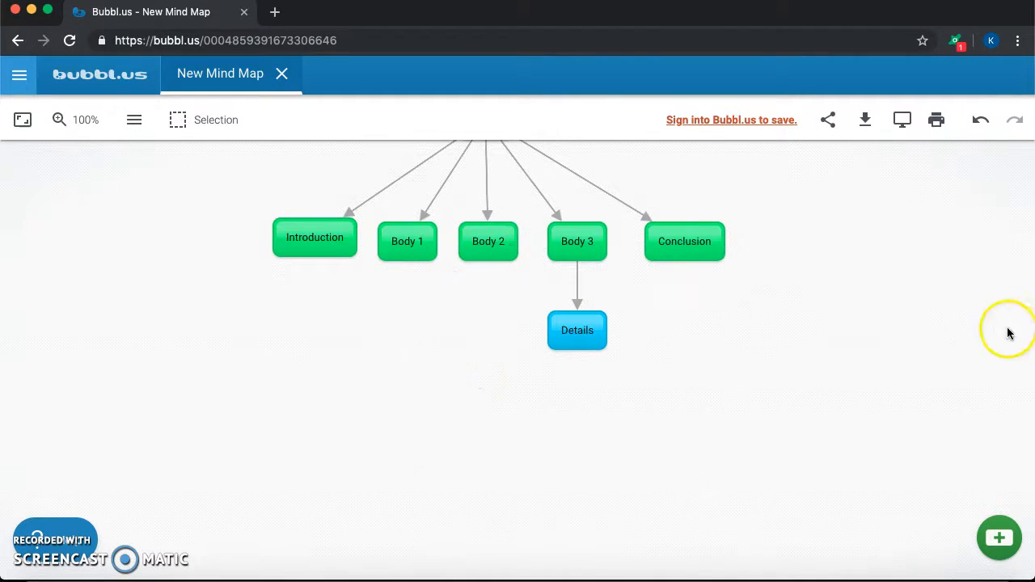
{"action": "left_click", "coordinate": [998, 537]}
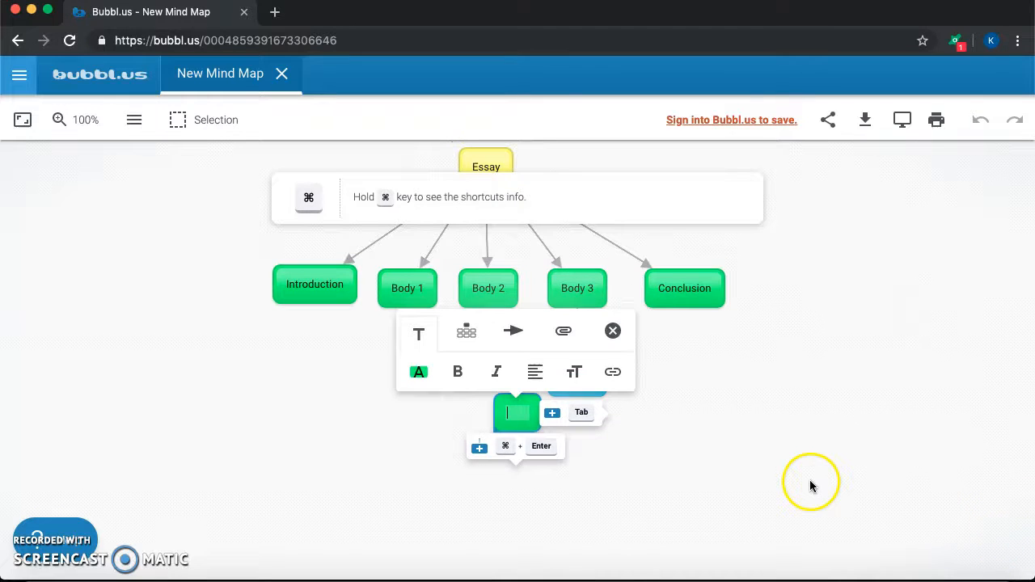
{"action": "left_click", "coordinate": [426, 381]}
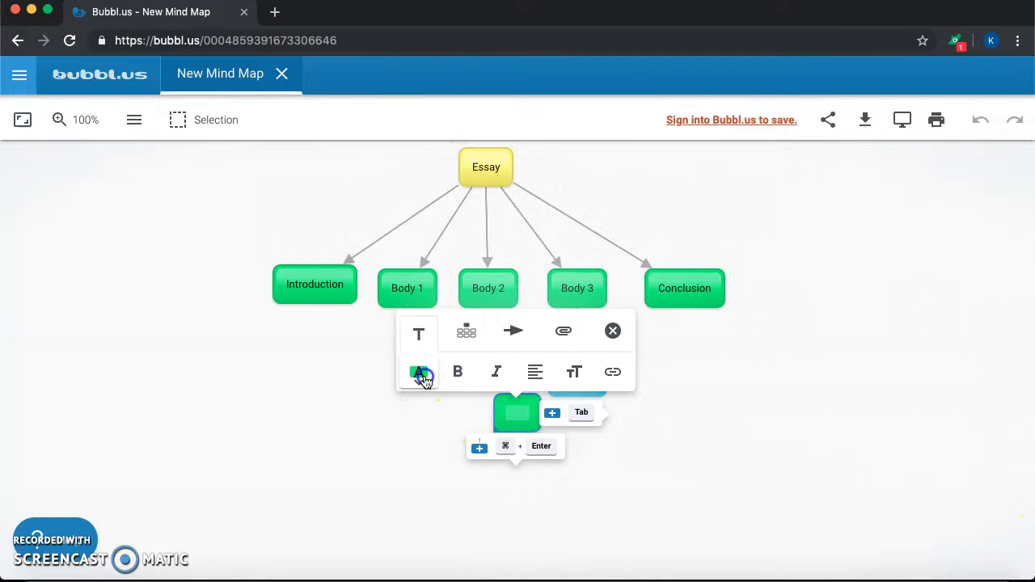
{"action": "left_click", "coordinate": [430, 333]}
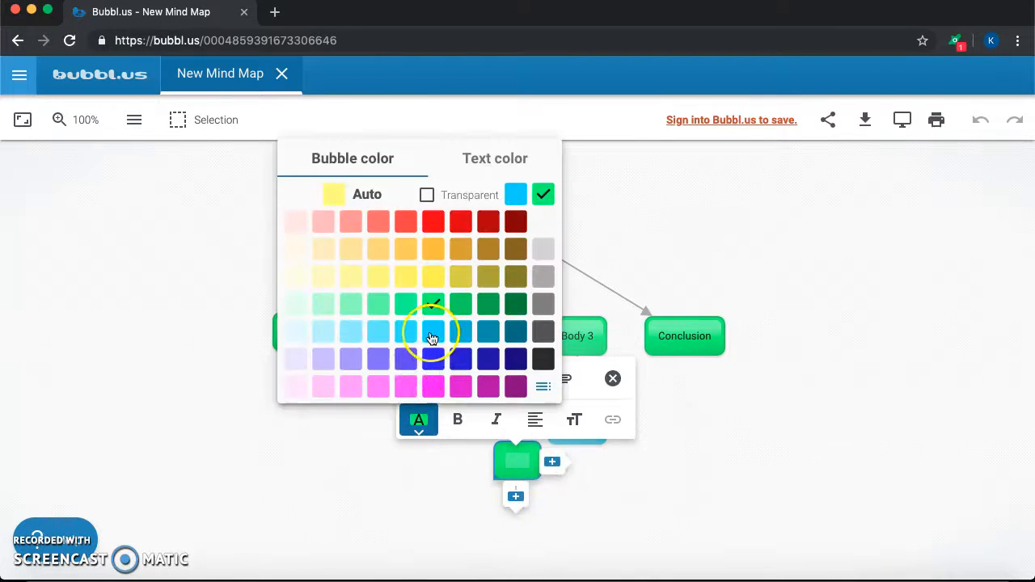
Label the new blue bubble "Topic Sentence"
{"action": "left_click", "coordinate": [512, 457]}
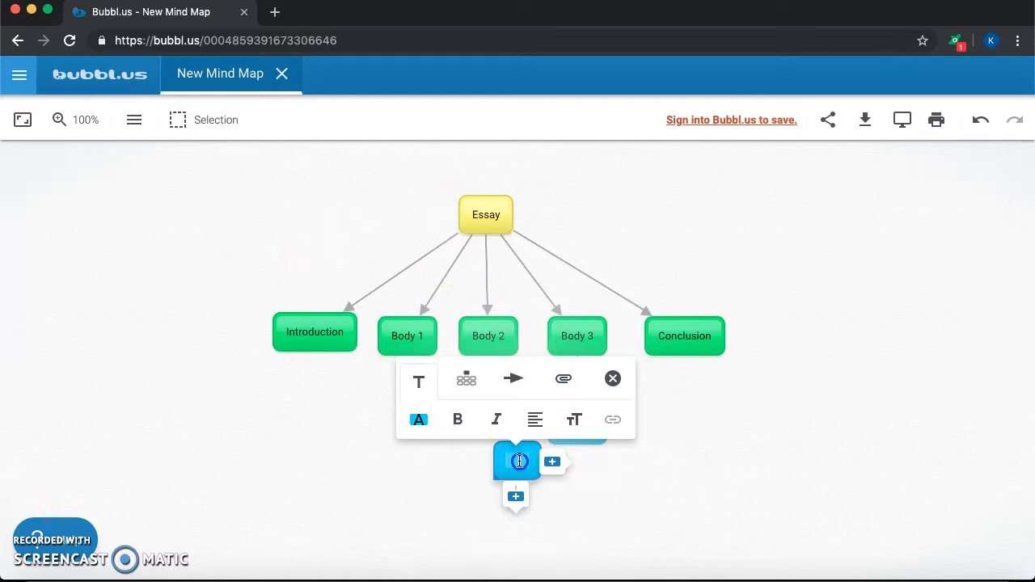
{"action": "scroll", "coordinate": [641, 491], "scroll_direction": "down", "scroll_amount": 1}
{"action": "type", "text": "Topi"}
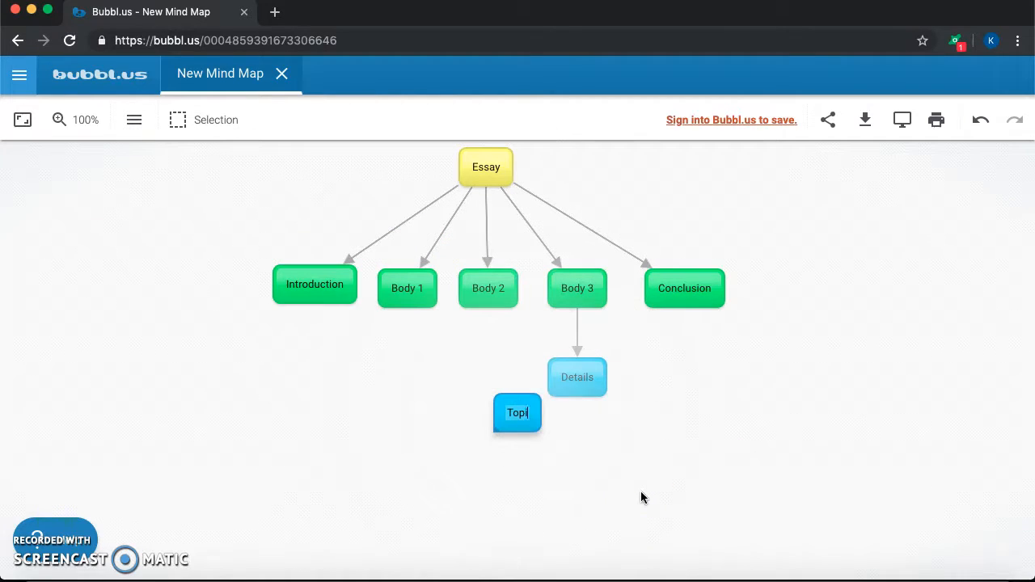
{"action": "type", "text": "c Sentence"}
{"action": "left_click", "coordinate": [628, 485]}
Move the Topic Sentence bubble beneath Introduction and link it with an arrow from Introduction
{"action": "left_click", "coordinate": [520, 404]}
{"action": "left_click_drag", "start_coordinate": [519, 404], "coordinate": [293, 378]}
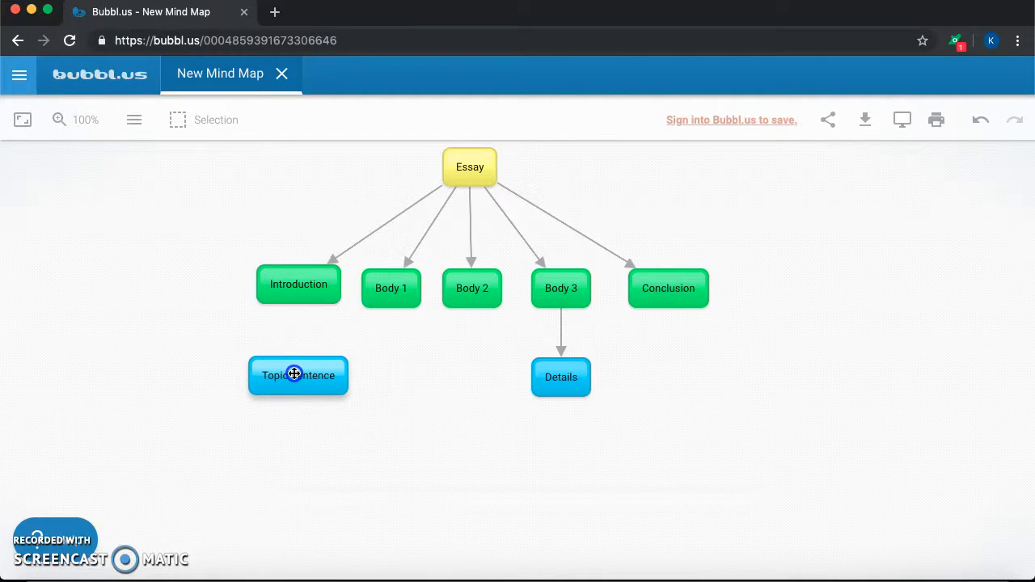
{"action": "left_click", "coordinate": [306, 295]}
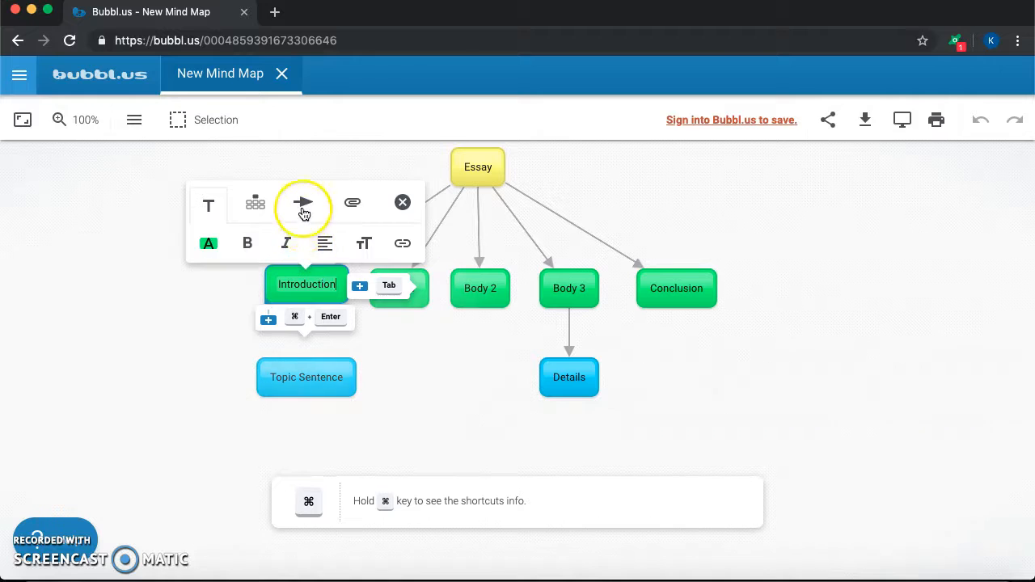
{"action": "left_click", "coordinate": [302, 207]}
{"action": "left_click", "coordinate": [307, 384]}
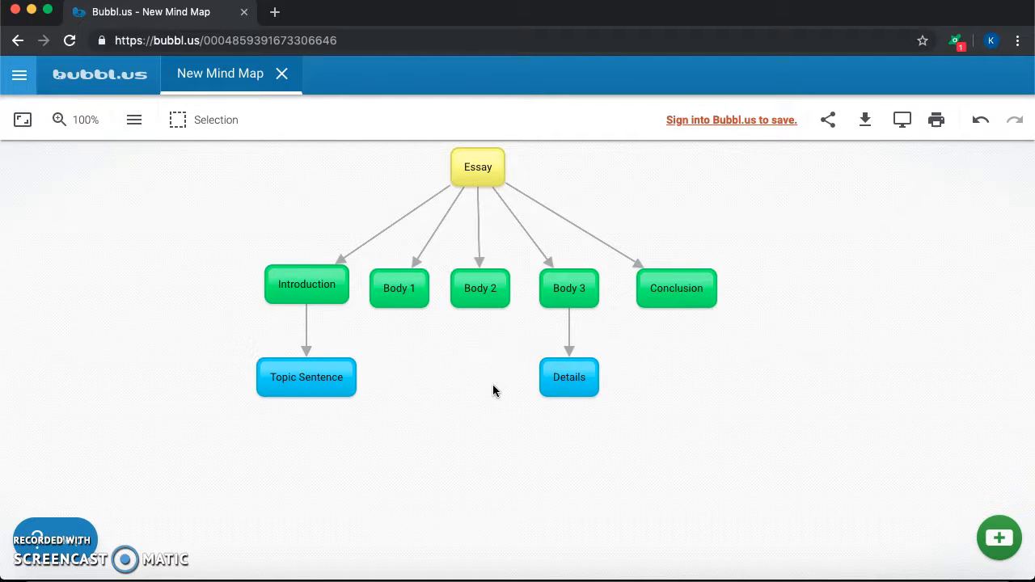
{"action": "left_click", "coordinate": [996, 543]}
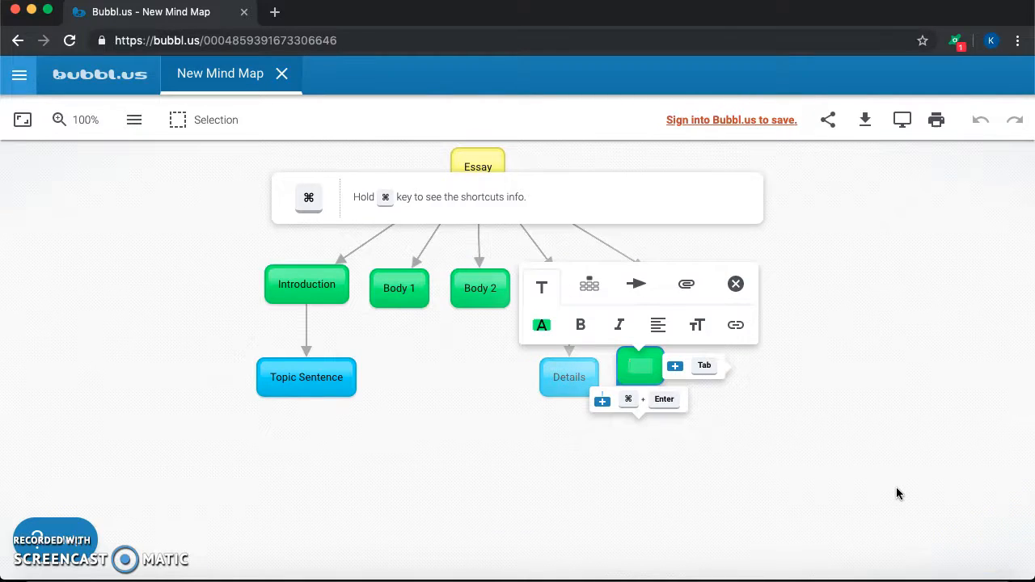
{"action": "left_click", "coordinate": [758, 467]}
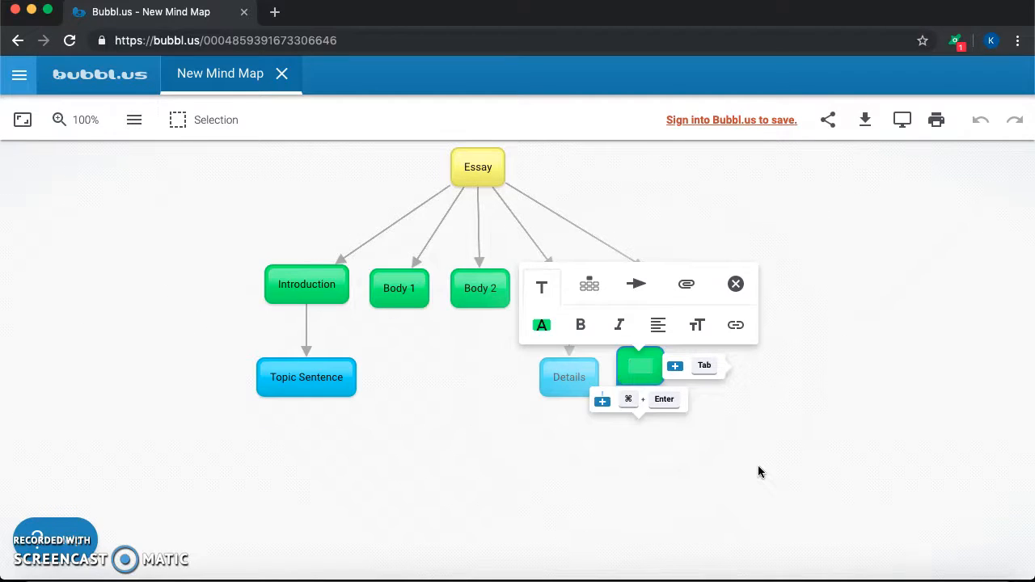
{"action": "left_click", "coordinate": [758, 471]}
{"action": "left_click", "coordinate": [644, 345]}
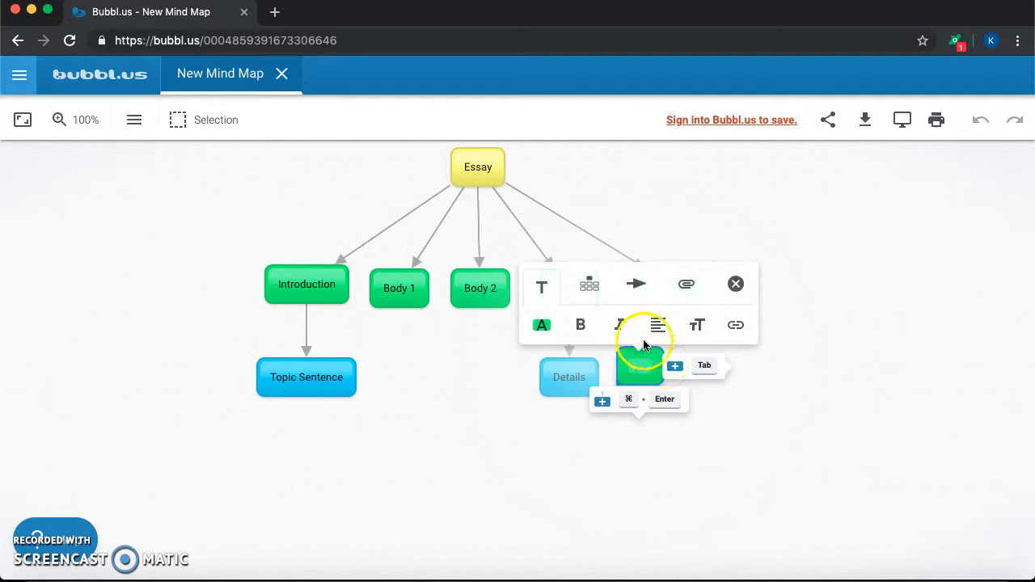
{"action": "left_click", "coordinate": [736, 284]}
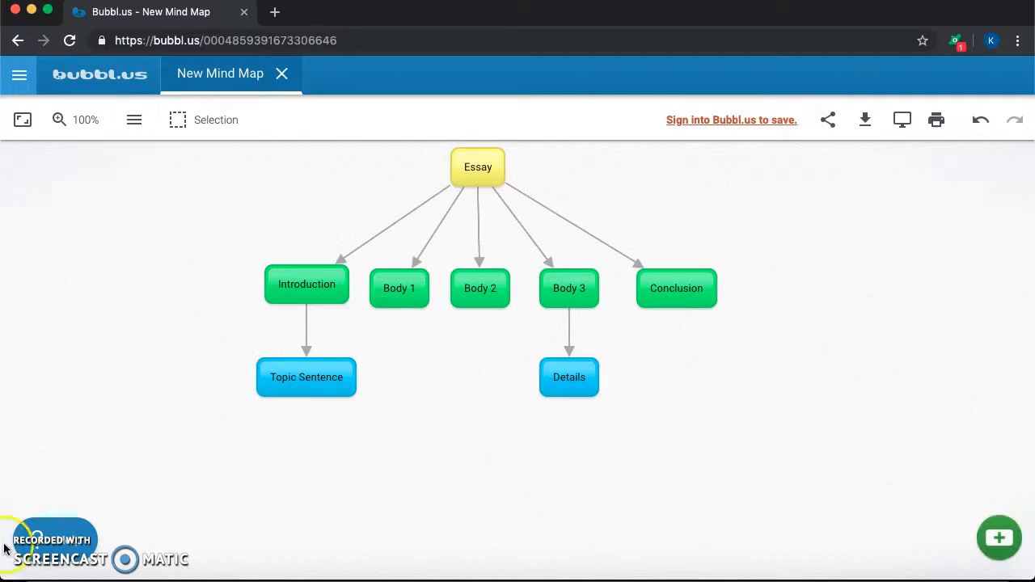